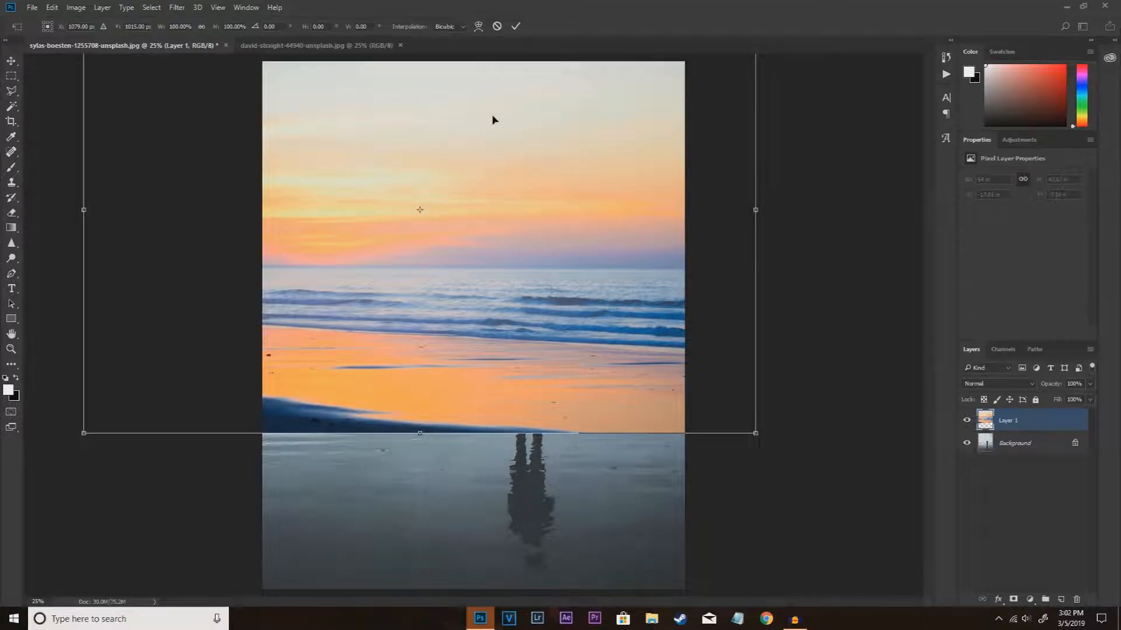
Move the sunset layer down over the beach photo and lower its opacity to 41%
mouse_move(528, 233)
left_mouse_down()
mouse_move(173, 175)
mouse_move(434, 236)
mouse_move(377, 330)
mouse_move(446, 239)
mouse_move(477, 266)
mouse_move(485, 313)
mouse_move(493, 303)
mouse_move(526, 316)
left_mouse_up()
left_click(516, 26)
key("e")
left_click(1089, 384)
left_click_drag(1080, 400, 1053, 400)
Align the sunset layer's horizon with the beach photo's horizon and restore the layer's opacity to 100%
key("ctrl+t")
mouse_move(517, 337)
left_mouse_down()
mouse_move(513, 323)
mouse_move(534, 337)
left_mouse_up()
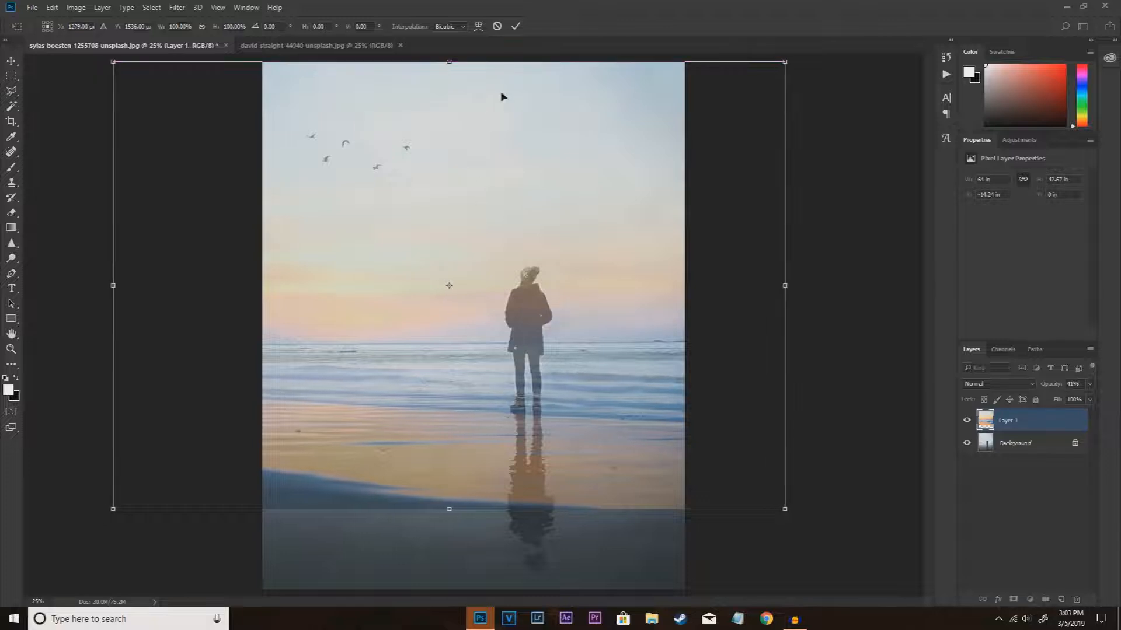
left_click(515, 25)
key("e")
left_click(1089, 385)
left_click(1096, 401)
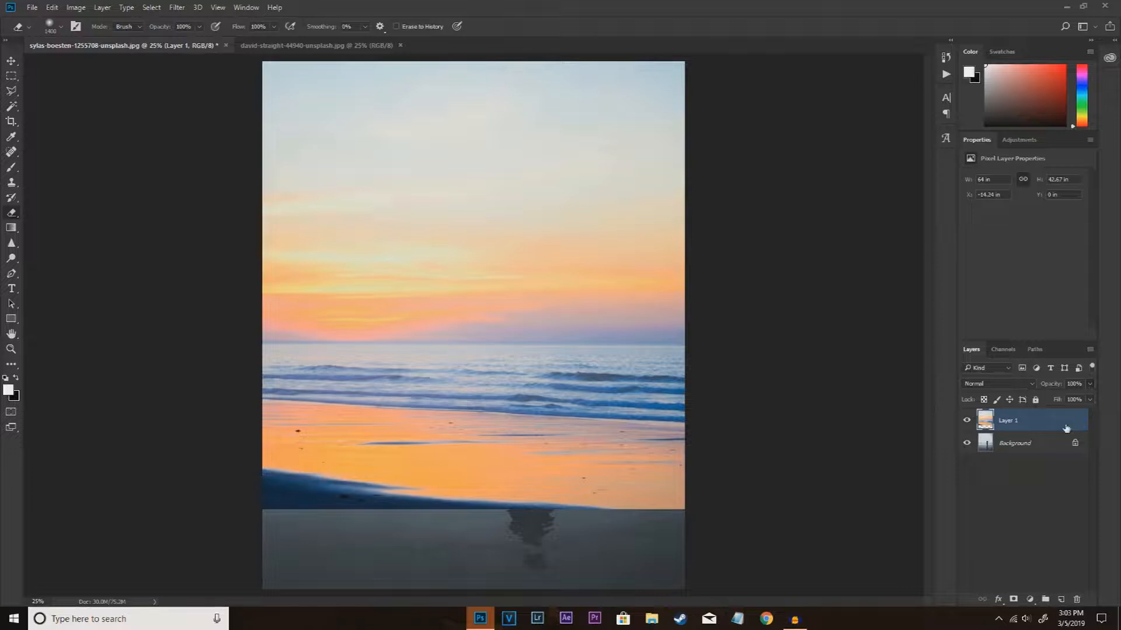
Duplicate the sunset layer, keeping the default name
right_click(1023, 424)
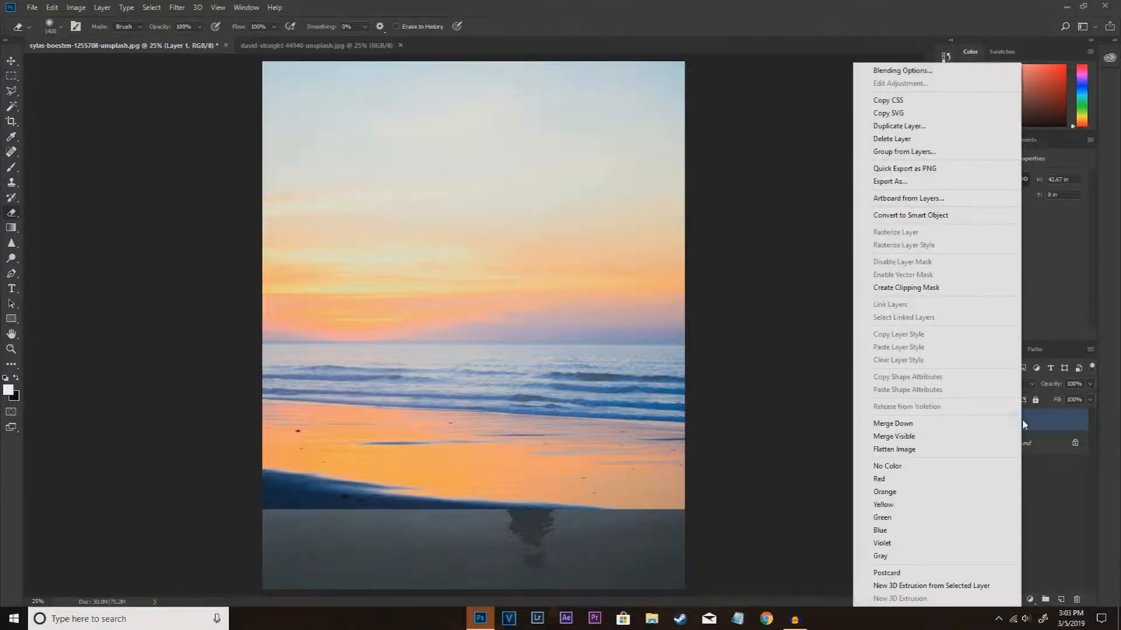
left_click(910, 126)
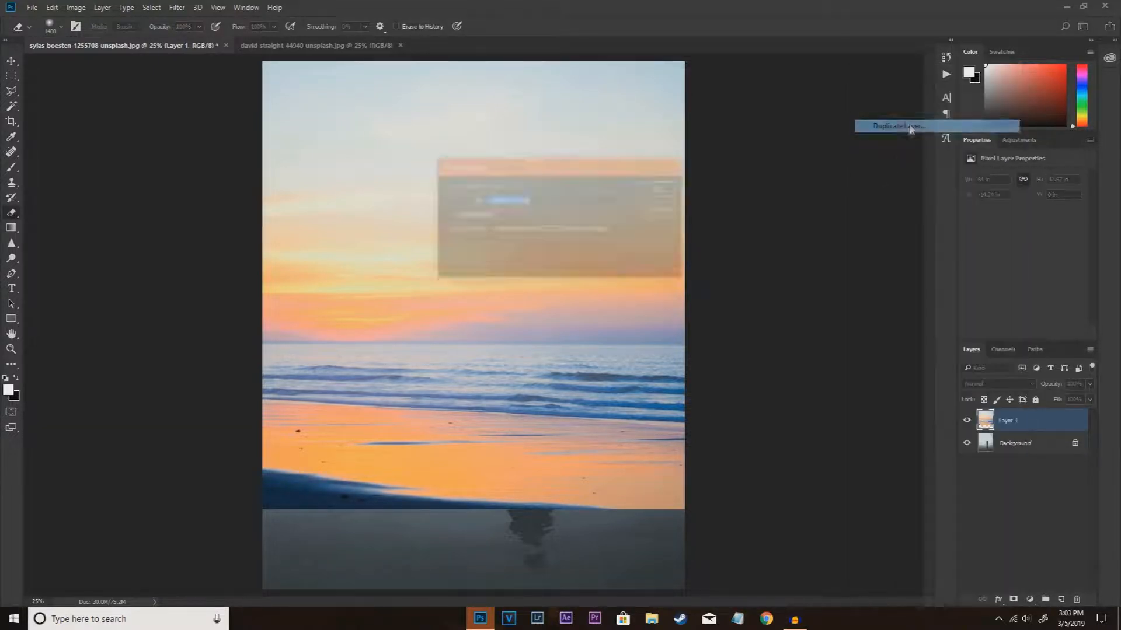
left_click(659, 190)
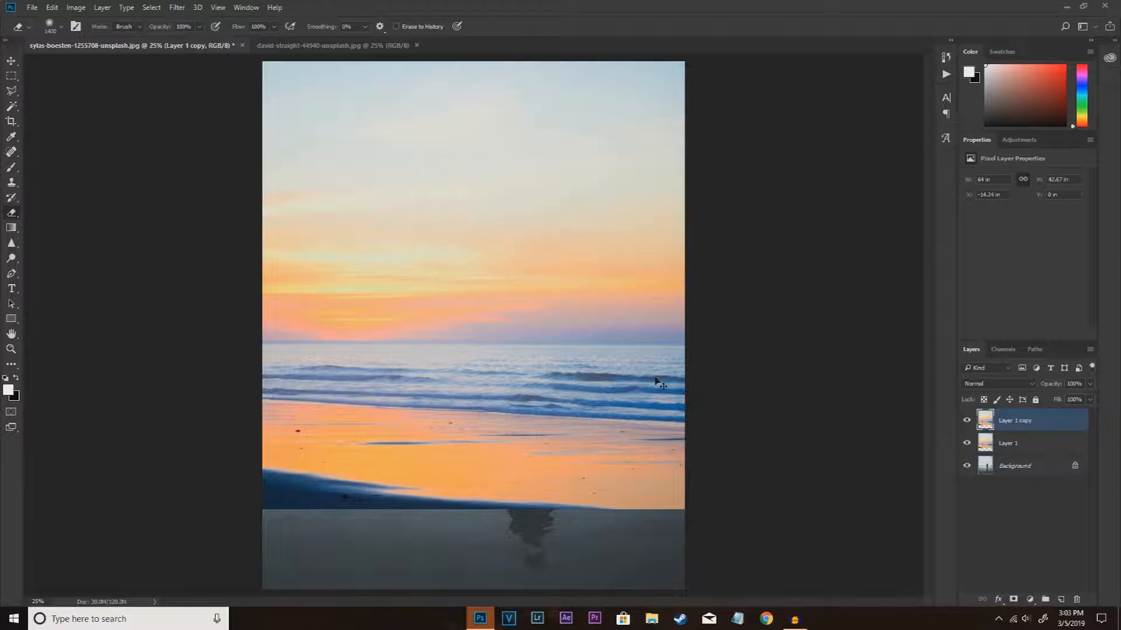
Flip the duplicated sunset layer vertically and move it down to the canvas's lower edge
key("ctrl+t")
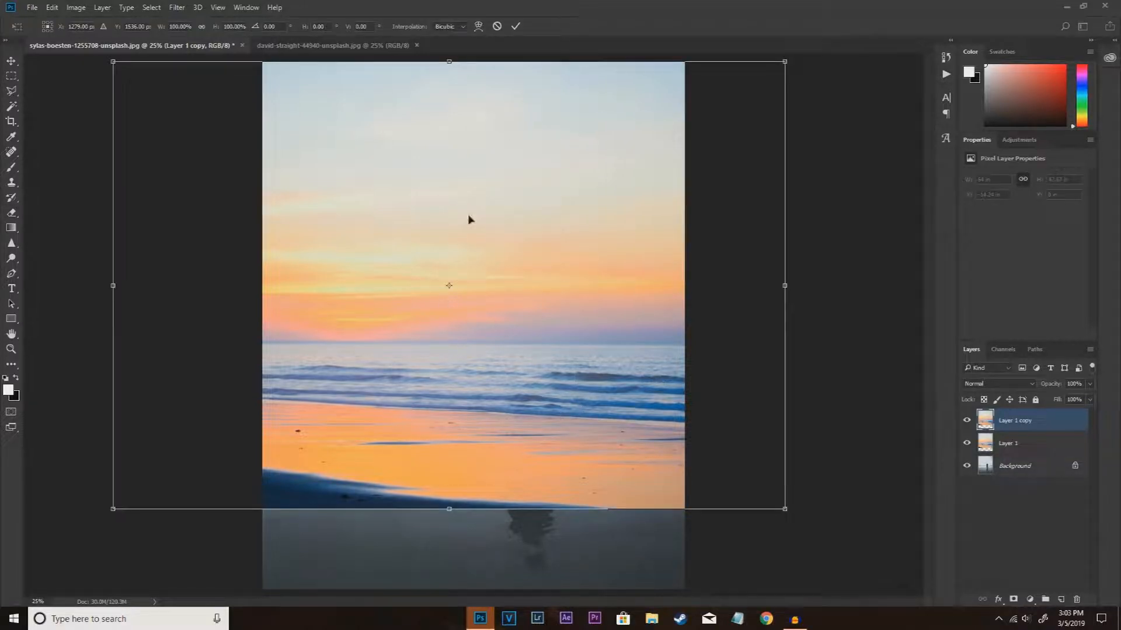
right_click(469, 216)
left_click(528, 403)
left_click_drag(494, 259, 494, 338)
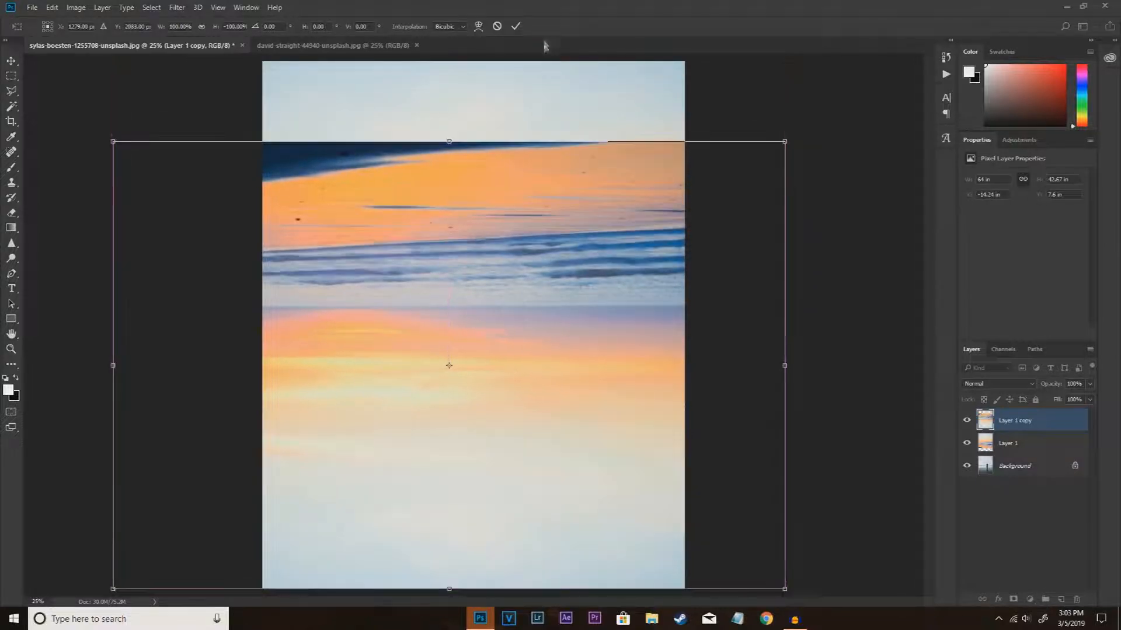
left_click(515, 26)
Erase the upper part of the flipped sunset layer down to the horizon with a large soft eraser
key("e")
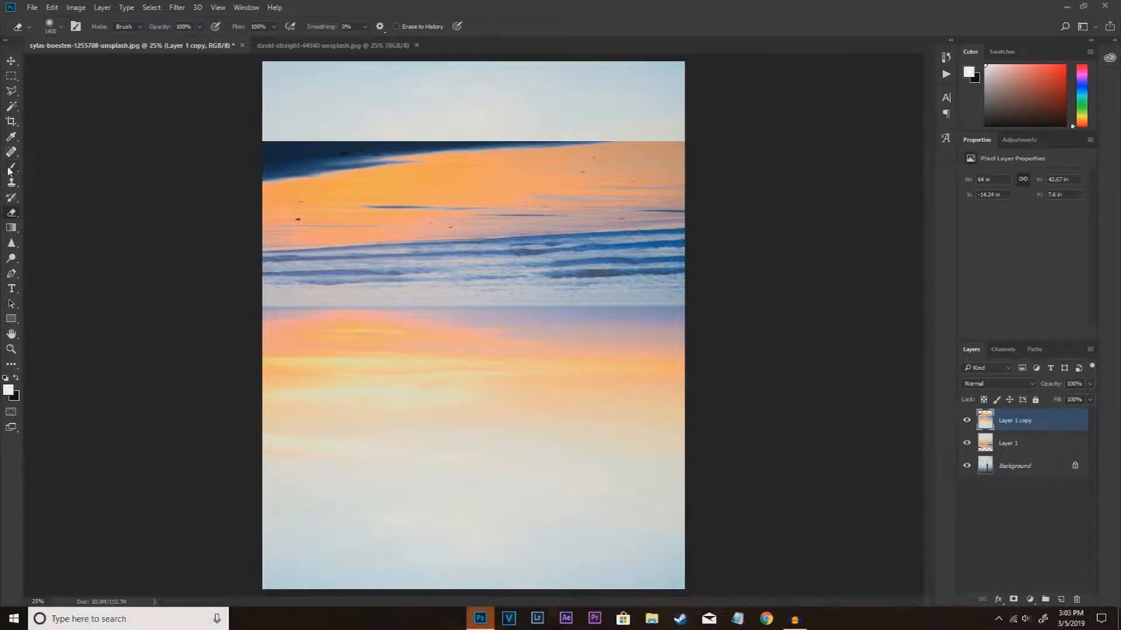
mouse_move(160, 169)
left_mouse_down()
mouse_move(840, 169)
mouse_move(212, 208)
mouse_move(272, 214)
mouse_move(195, 230)
left_mouse_up()
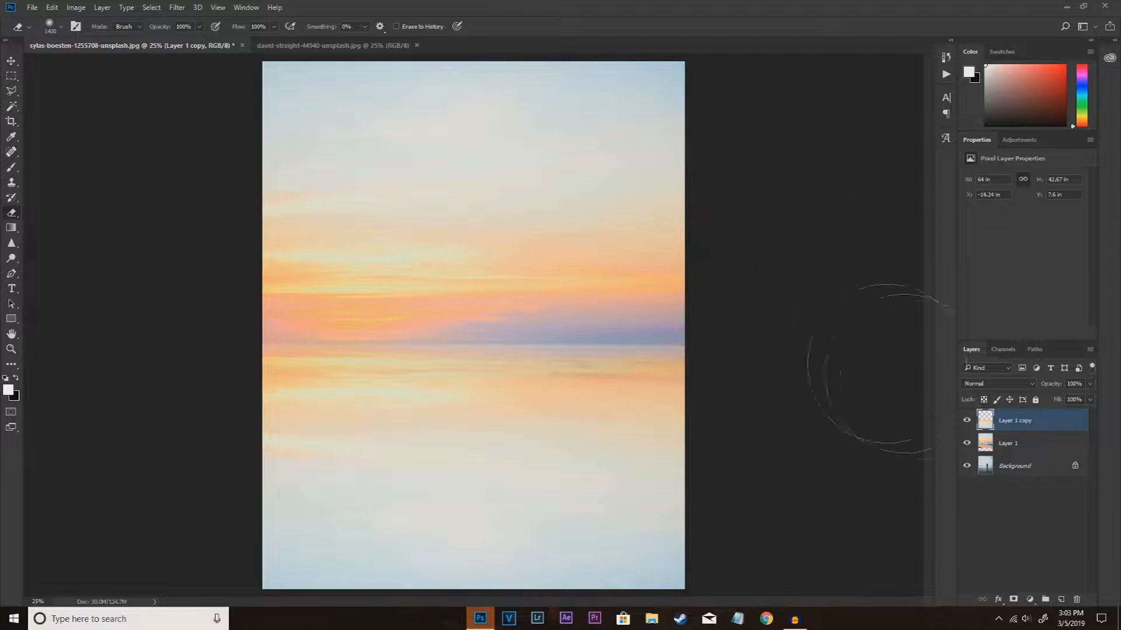
Apply a Gaussian Blur with a radius of 8.6 pixels to the flipped sunset layer
left_click(182, 8)
mouse_move(195, 136)
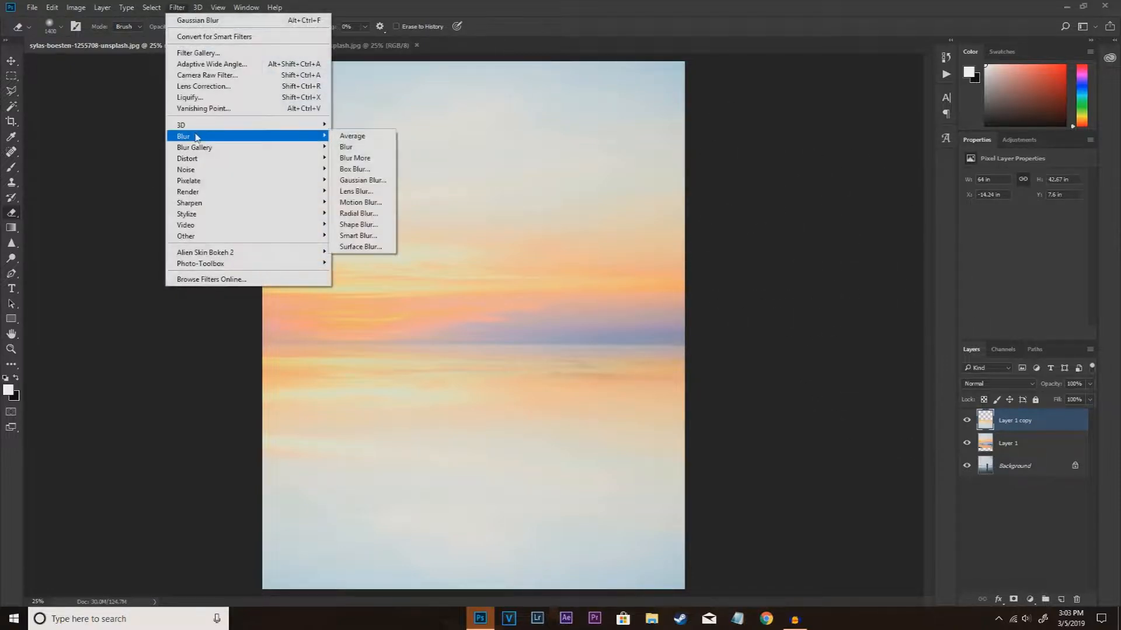
left_click(372, 181)
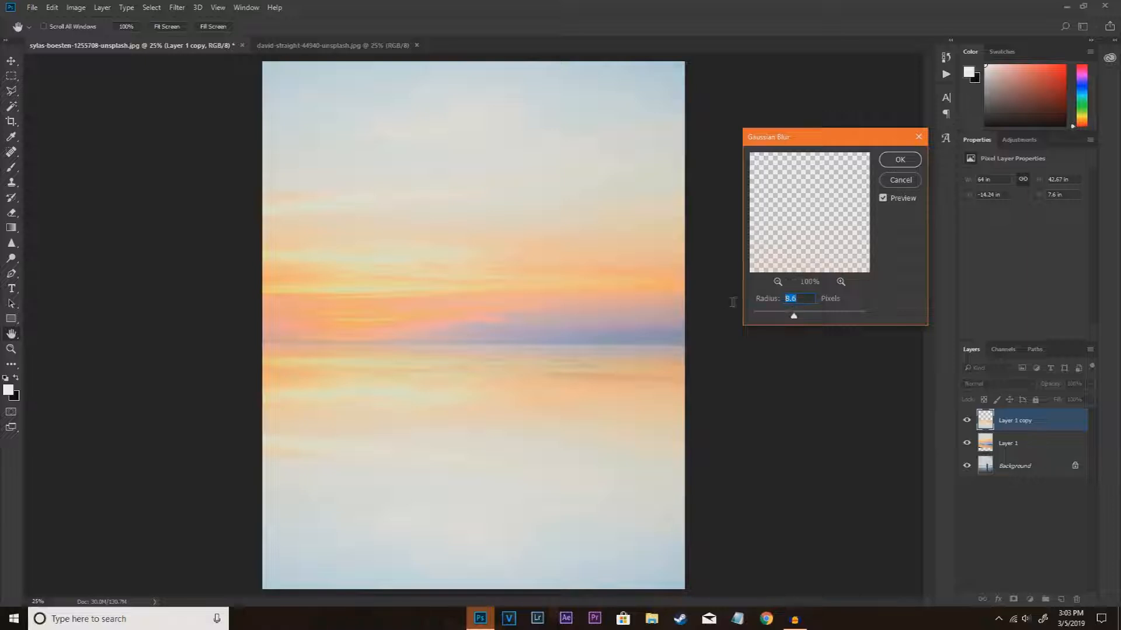
left_click(900, 159)
key("e")
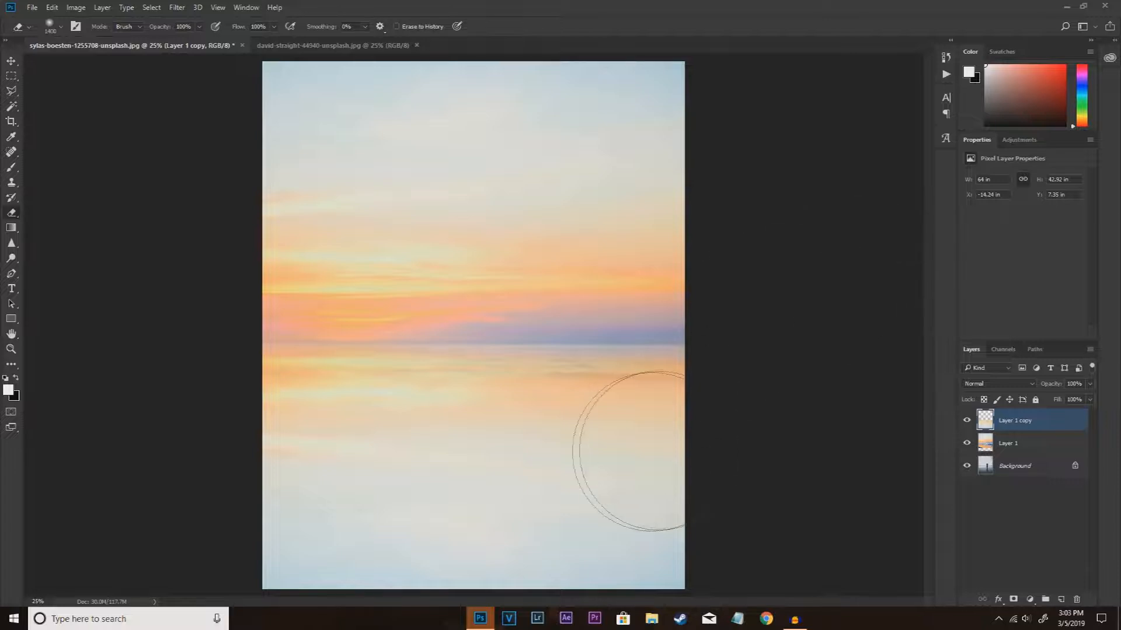
Apply a Motion Blur at an angle of 0° and a distance of 54 pixels to the flipped sunset layer
scroll(558, 393, "up", 2)
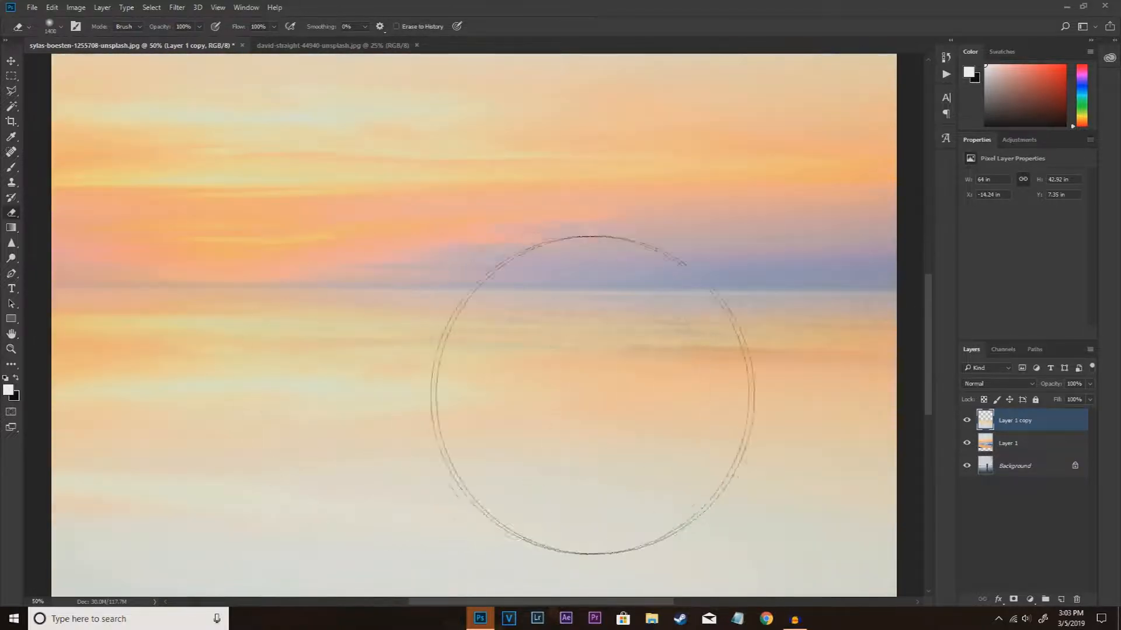
scroll(554, 392, "down", 1)
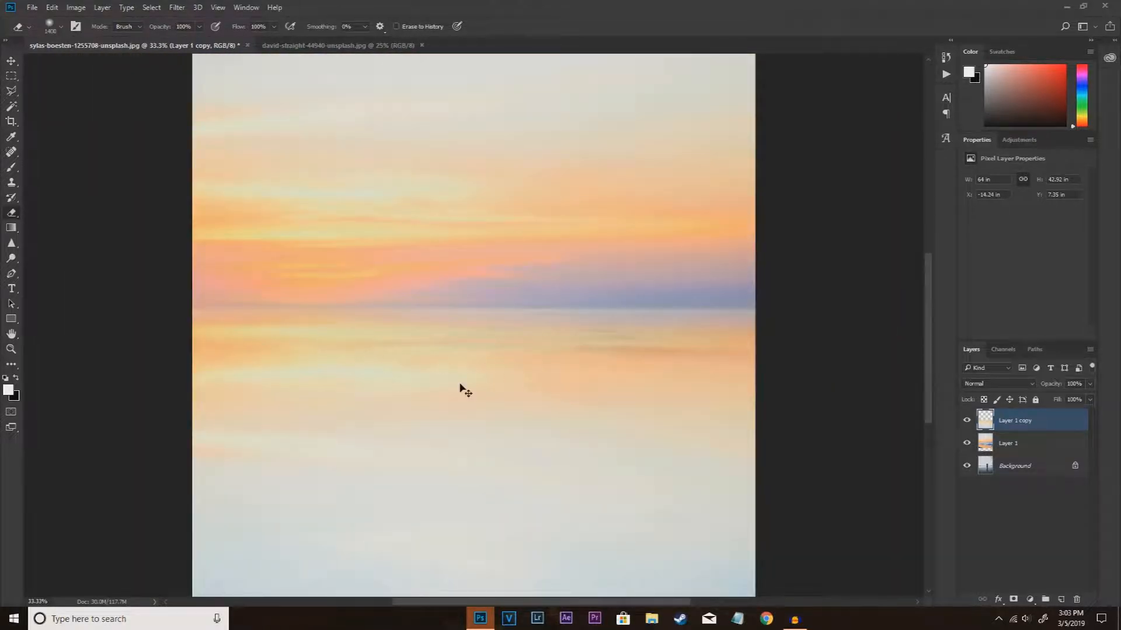
scroll(465, 391, "up", 1)
scroll(465, 391, "down", 1)
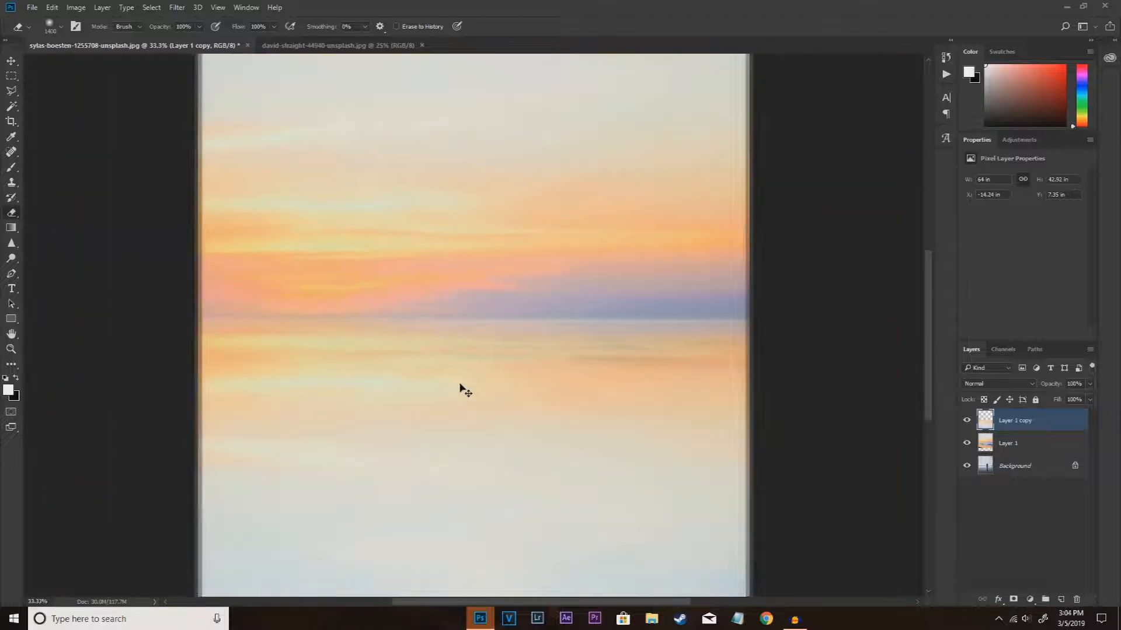
scroll(455, 263, "down", 1)
left_click(177, 7)
mouse_move(204, 136)
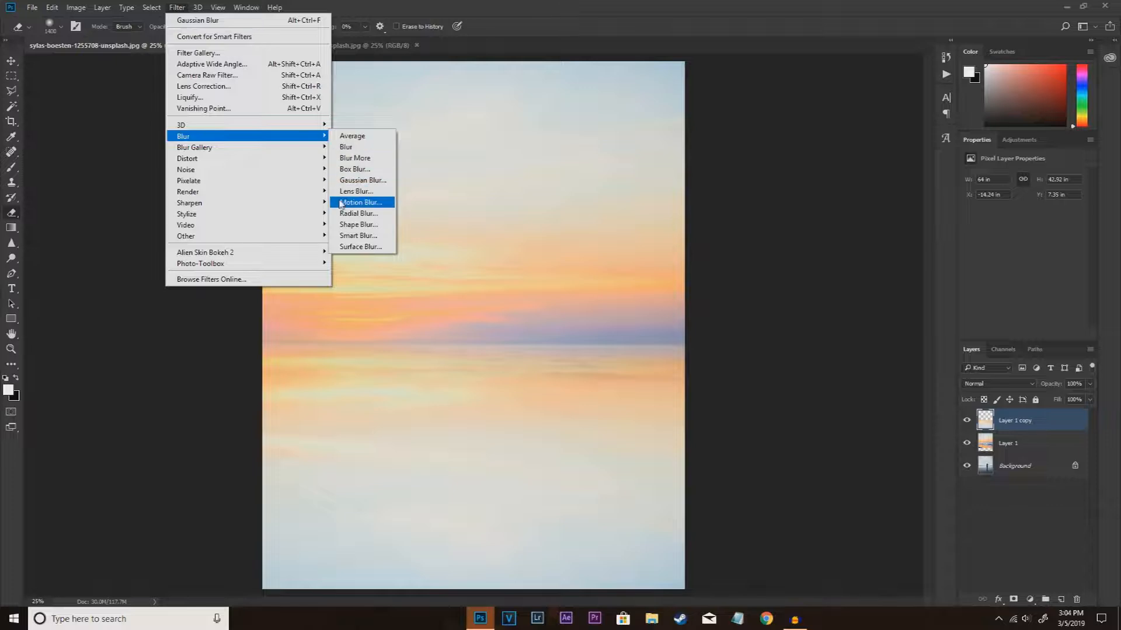
left_click(360, 202)
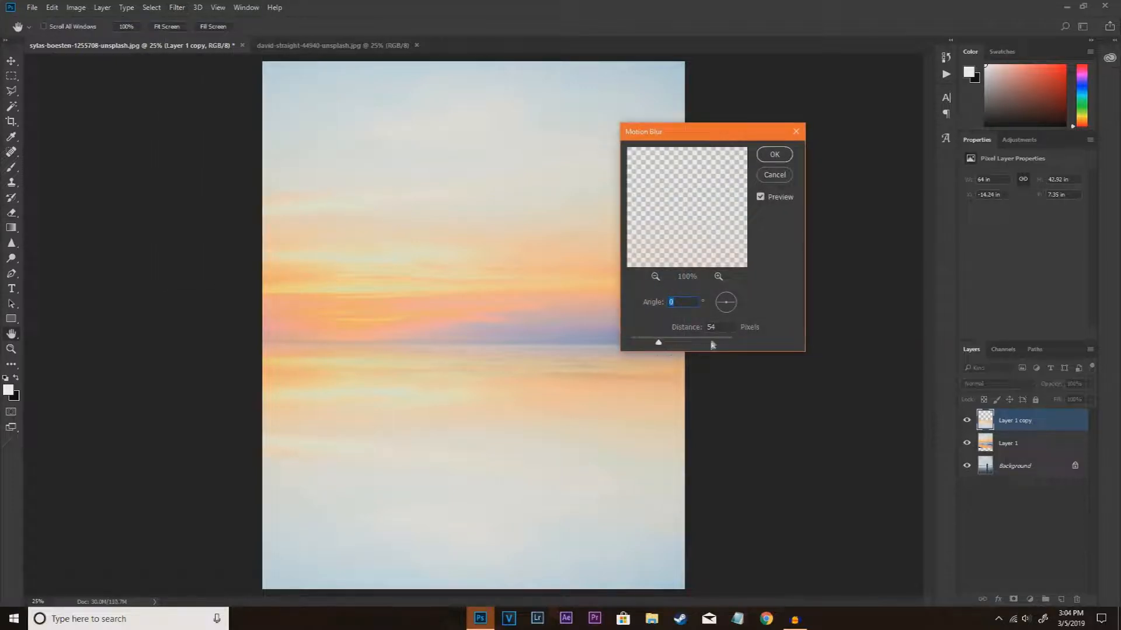
double_click(710, 328)
left_click(775, 155)
key("e")
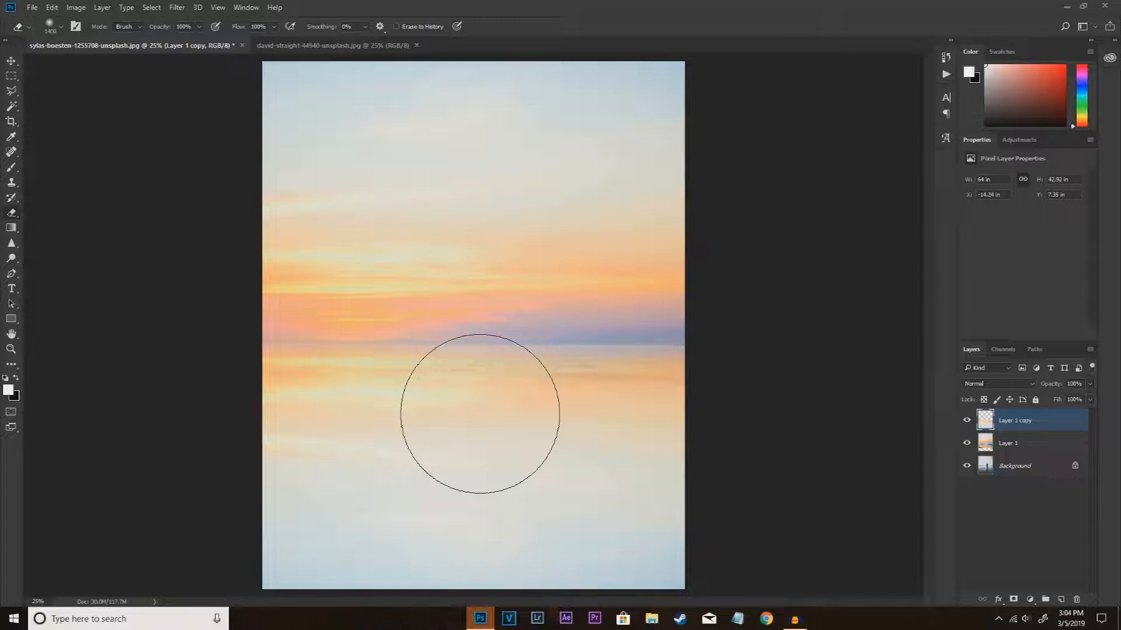
Group the two sunset layers and hide the group
left_click(1014, 445, "shift")
left_click_drag(1014, 445, 1045, 599)
left_click(967, 416)
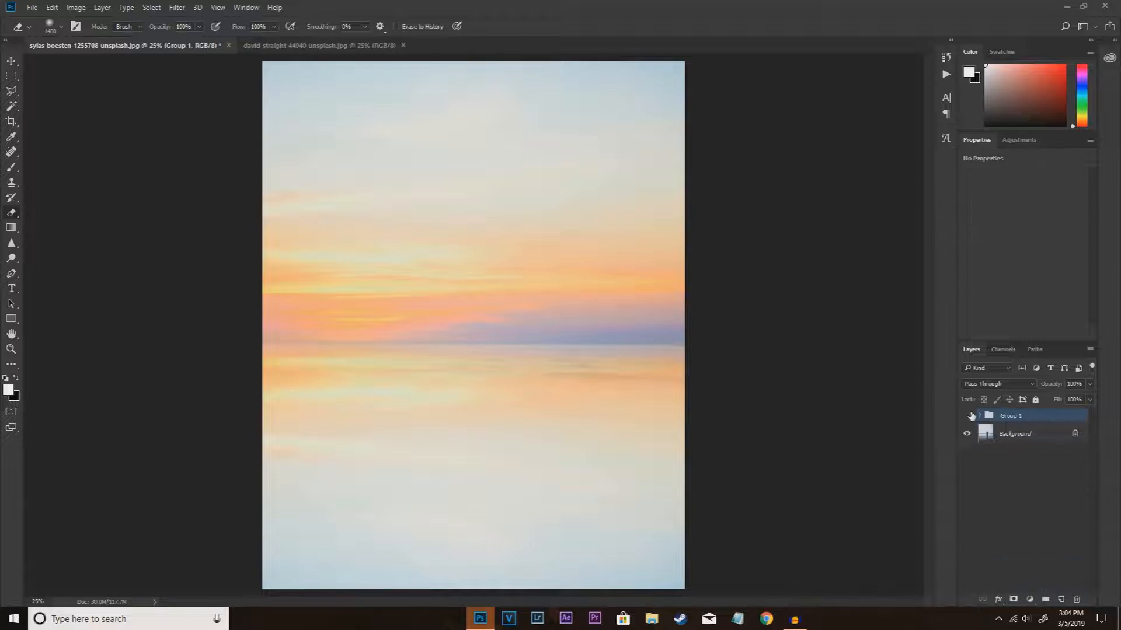
Load the Red channel of the Background beach photo as a selection and return to the layers
left_click(987, 442)
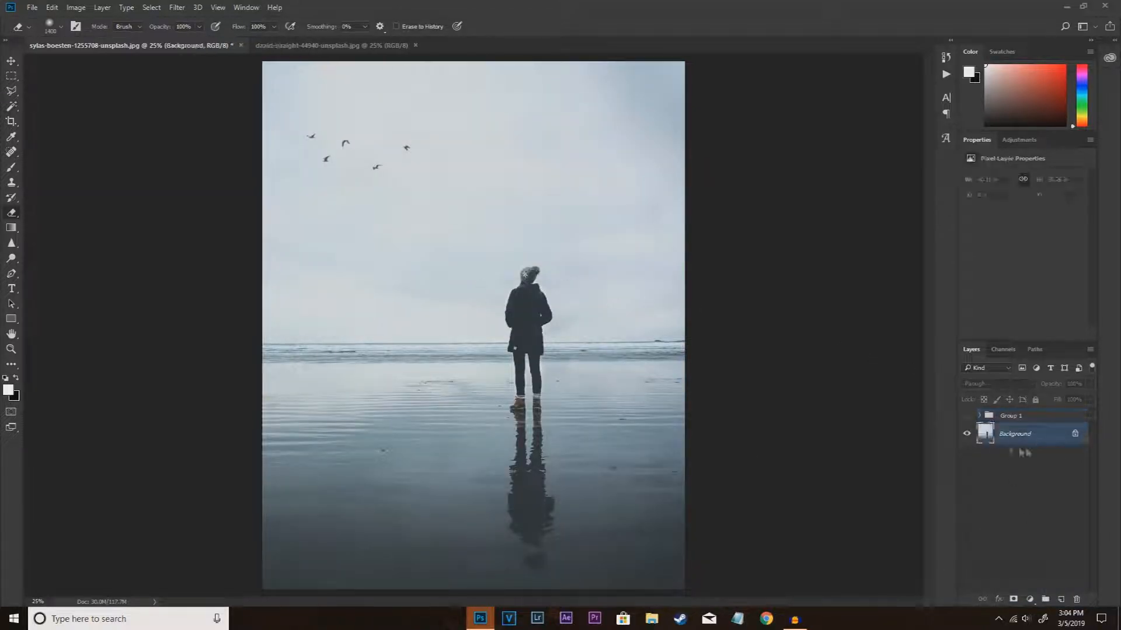
left_click(1004, 350)
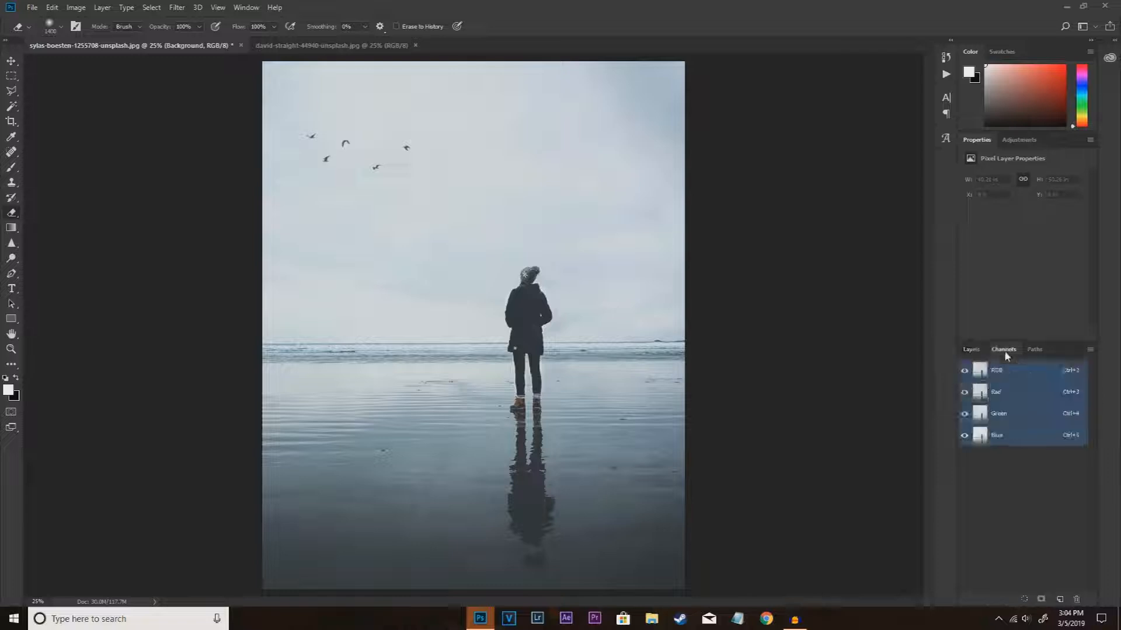
left_click(979, 397, "ctrl")
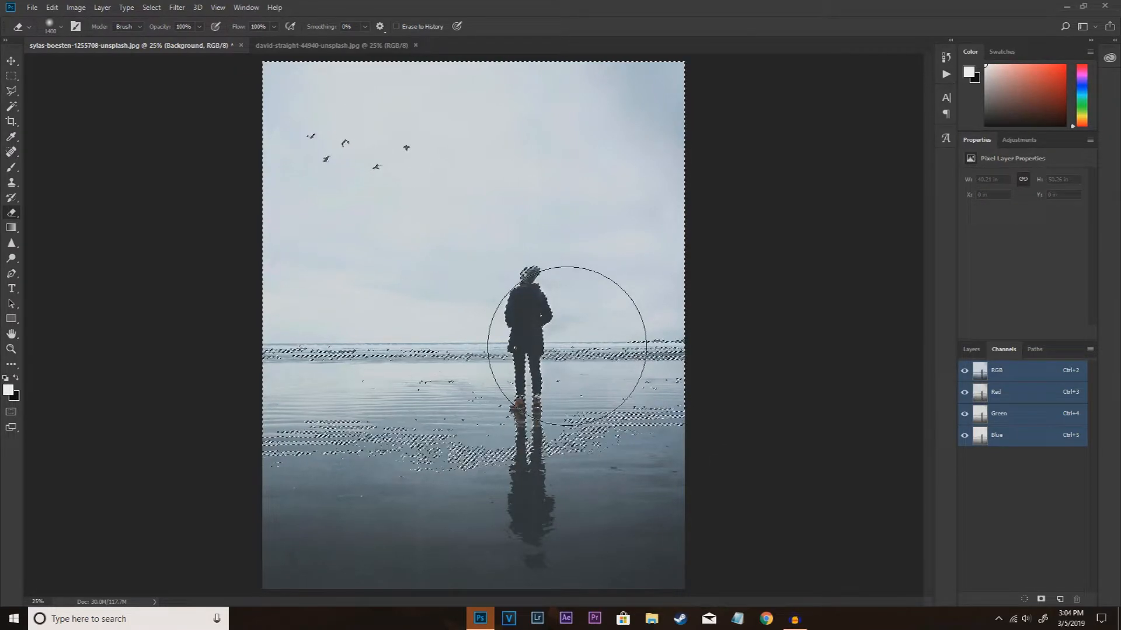
left_click(971, 349)
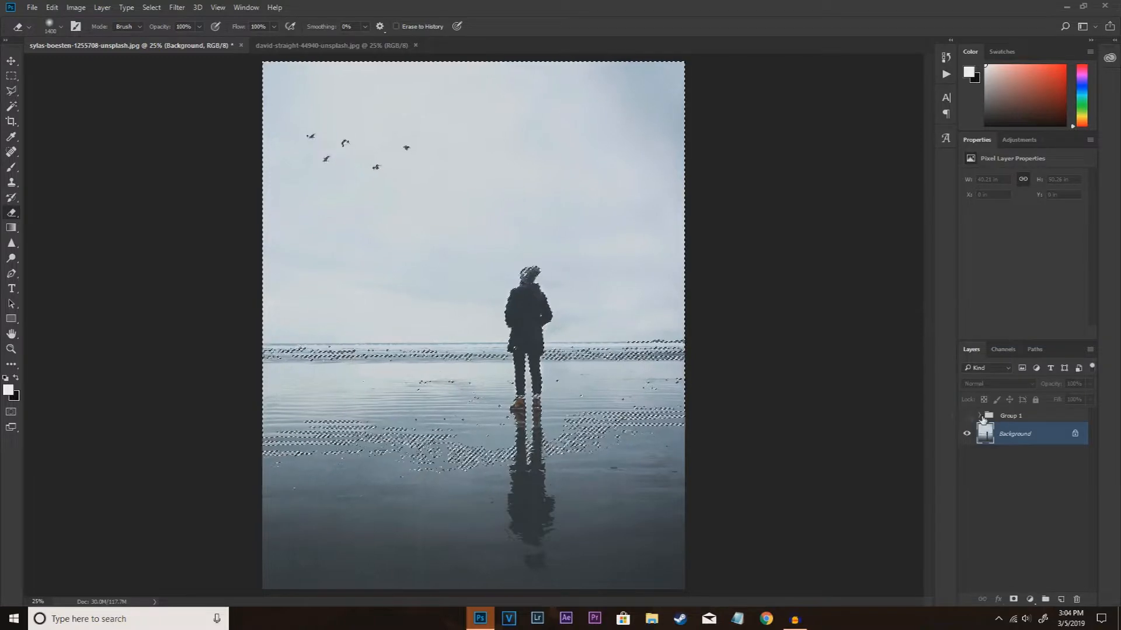
Show the sunset group again and add a layer mask to it from the selection
left_click(966, 416)
left_click(1013, 415)
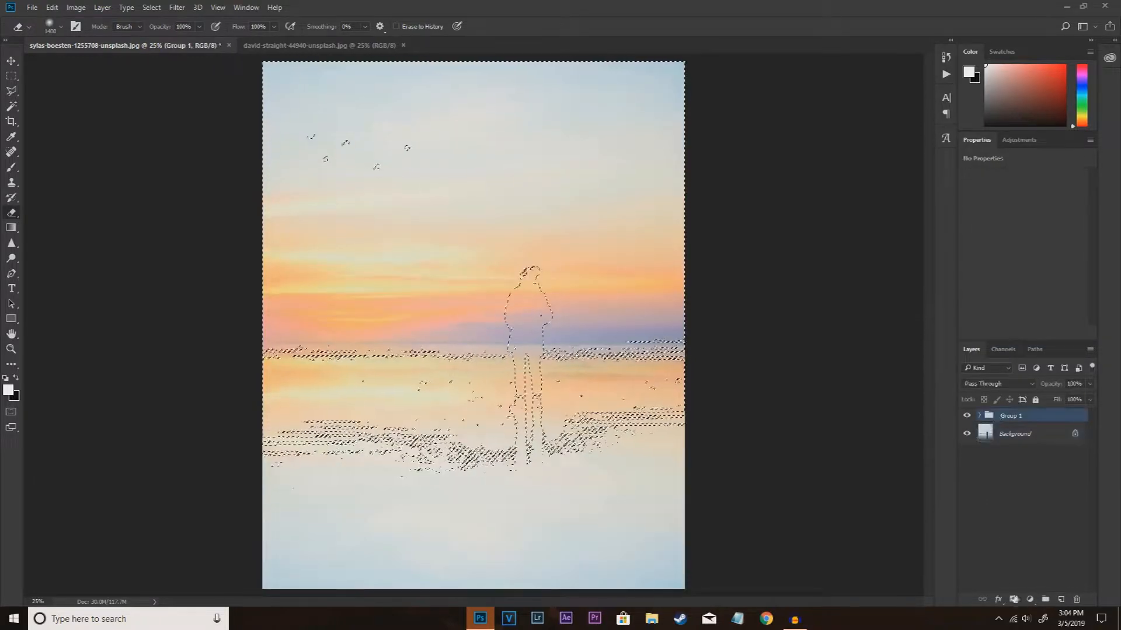
left_click(1014, 599)
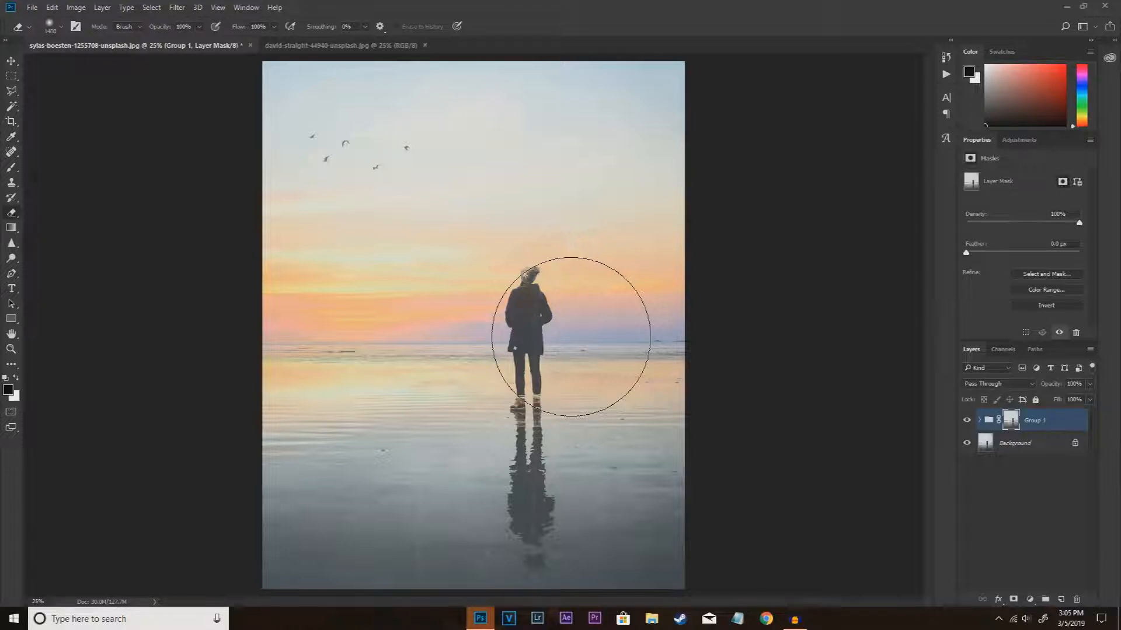
Display the group's layer mask and increase its contrast with Curves, setting the black point input to 55 and the white point input to 223
left_click(967, 420)
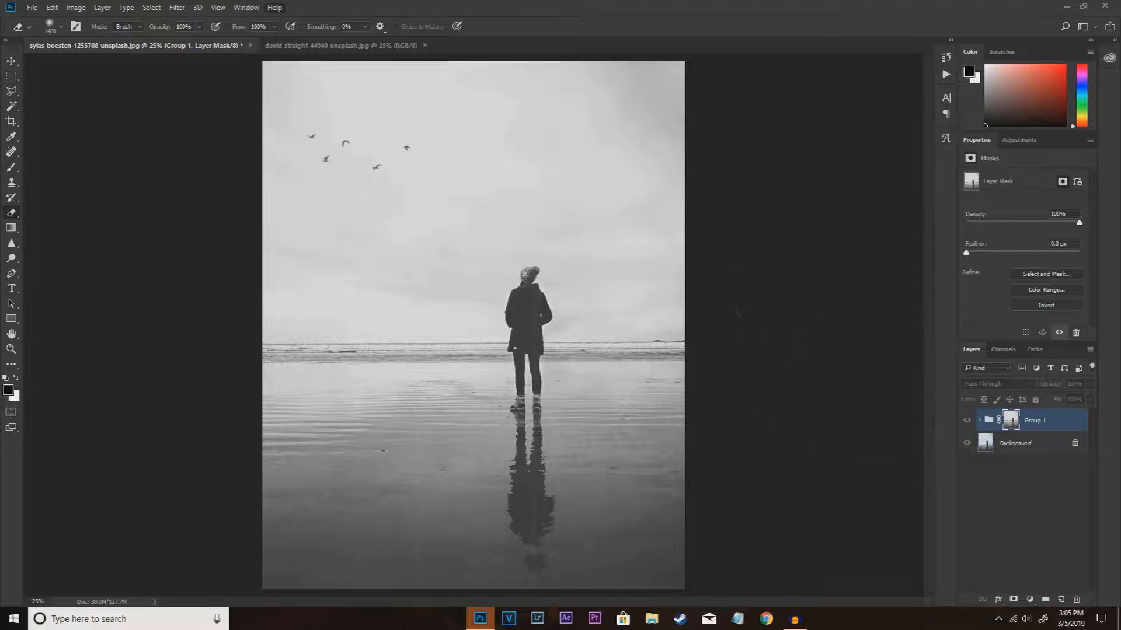
left_click(76, 7)
mouse_move(108, 38)
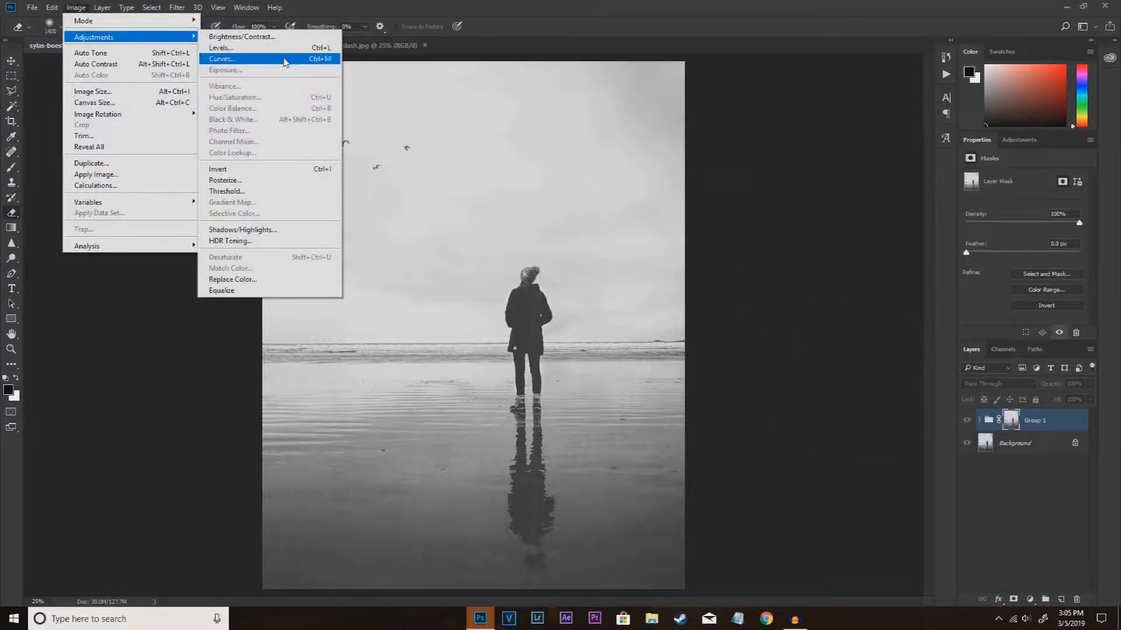
left_click(222, 58)
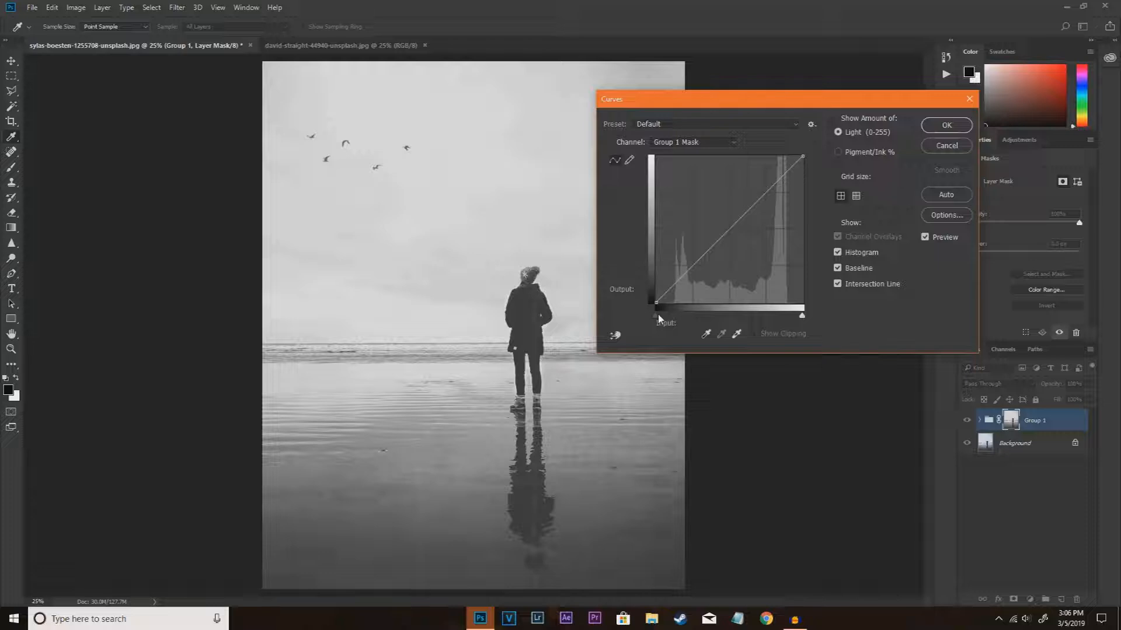
left_click_drag(656, 302, 687, 302)
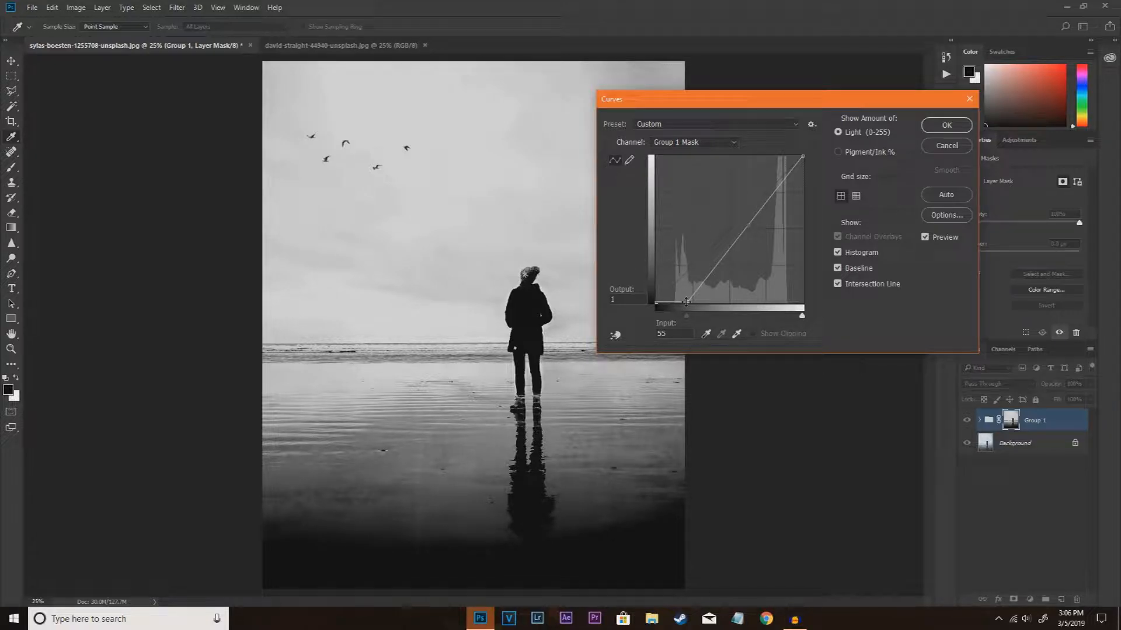
left_click_drag(801, 317, 784, 318)
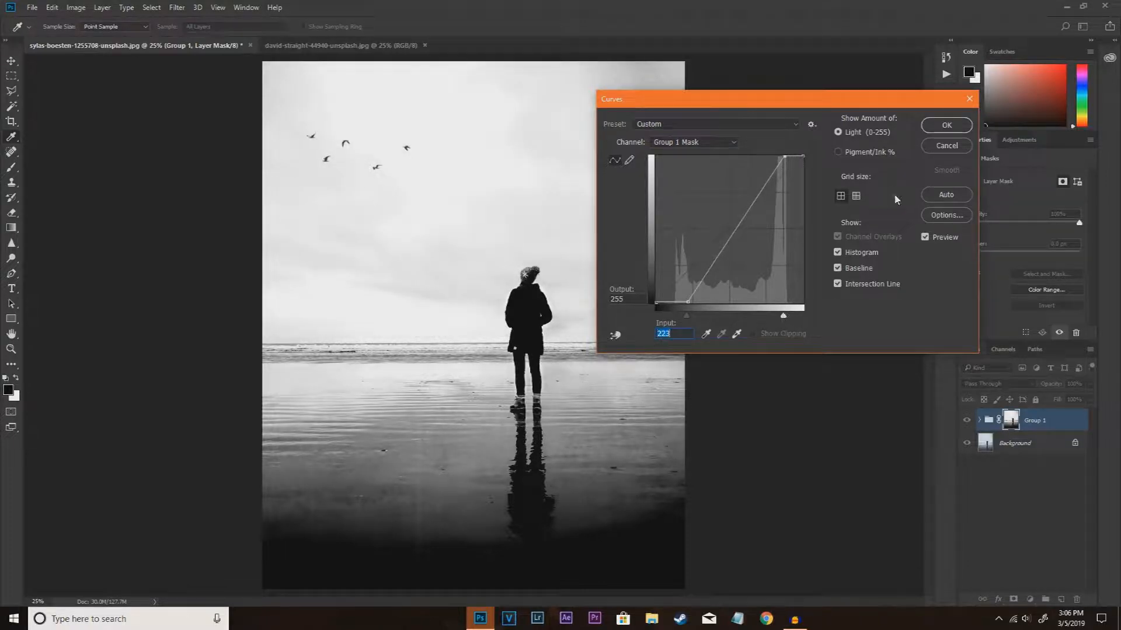
left_click(946, 125)
key("e")
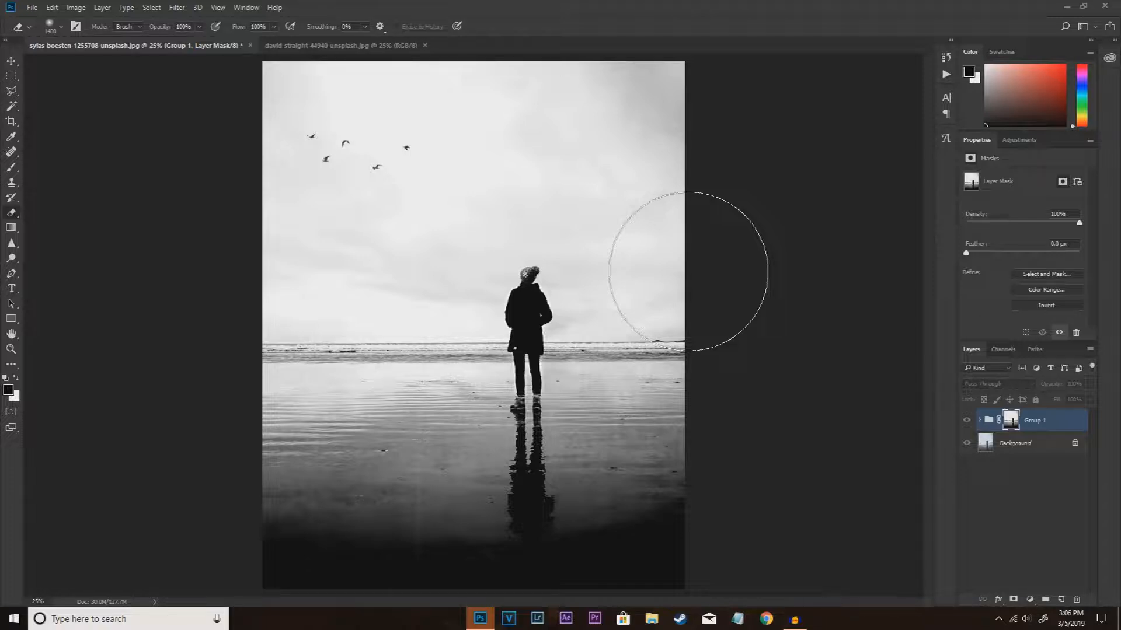
Paint black over the light patches in the person's hat on the group's mask with the Brush tool at 50% opacity
right_click(11, 169)
left_click(44, 171)
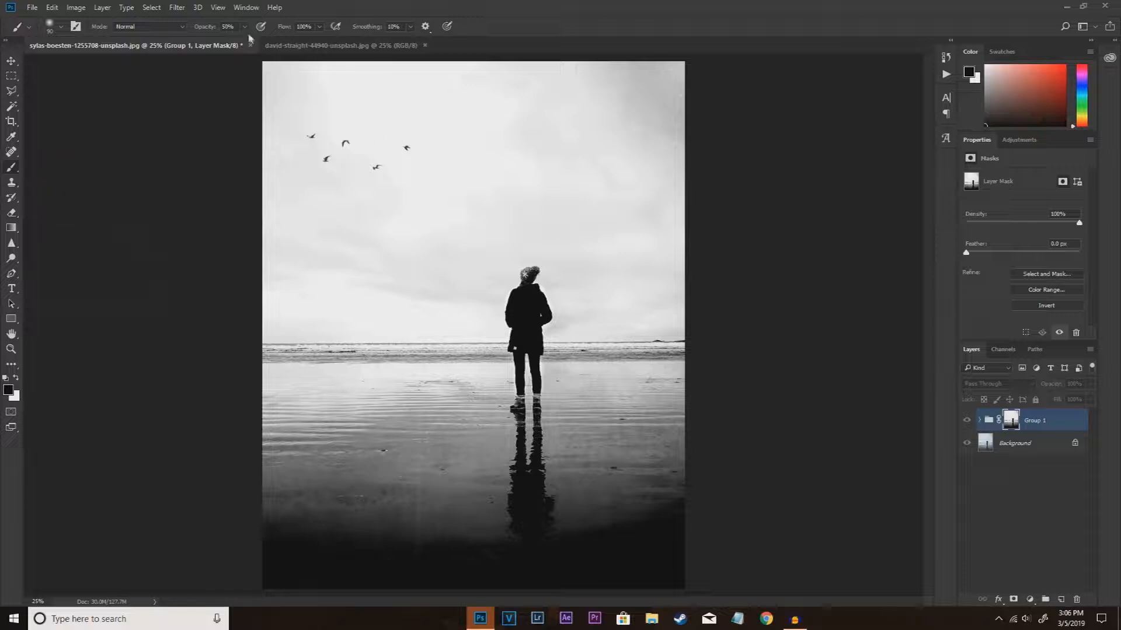
key("ctrl+plus")
key("ctrl+plus")
key("ctrl+plus")
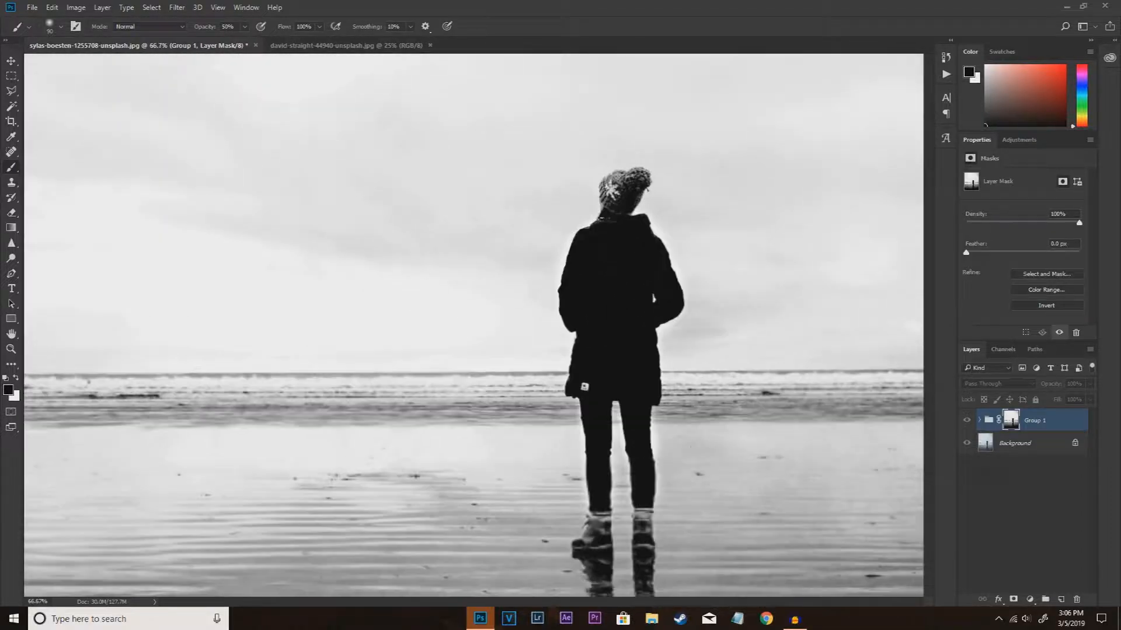
left_click_drag(609, 209, 615, 188)
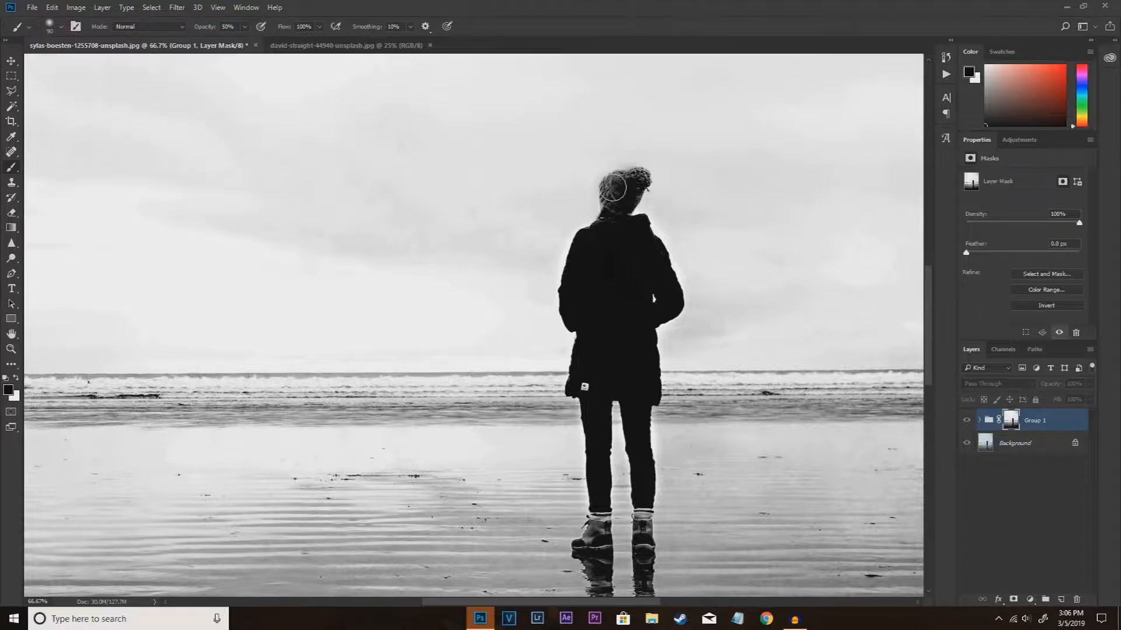
Paint black over the person's boots and lower legs on the mask and return to the normal image view
scroll(624, 290, "down", 2)
scroll(623, 291, "down", 3)
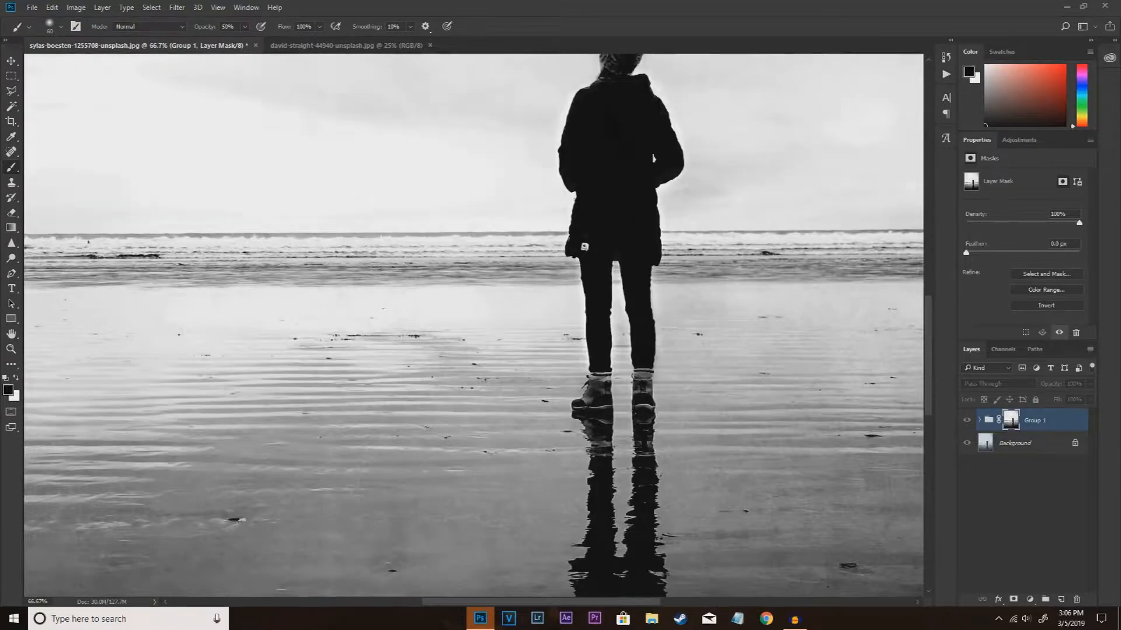
left_click_drag(644, 387, 649, 318)
key("ctrl+minus")
scroll(613, 262, "up", 2)
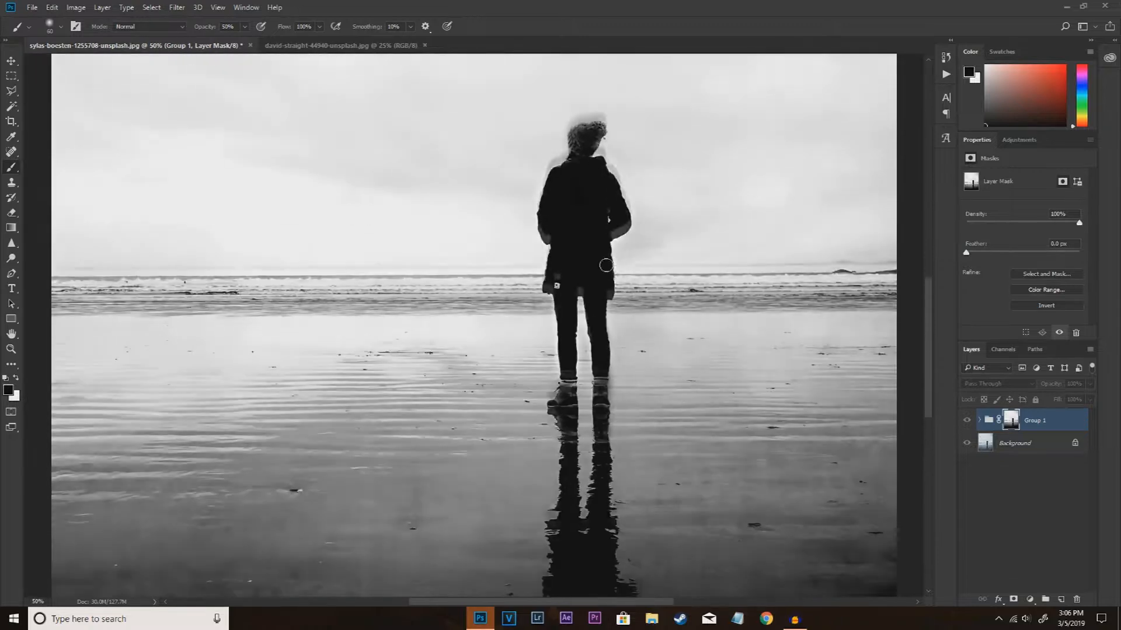
key("ctrl+minus")
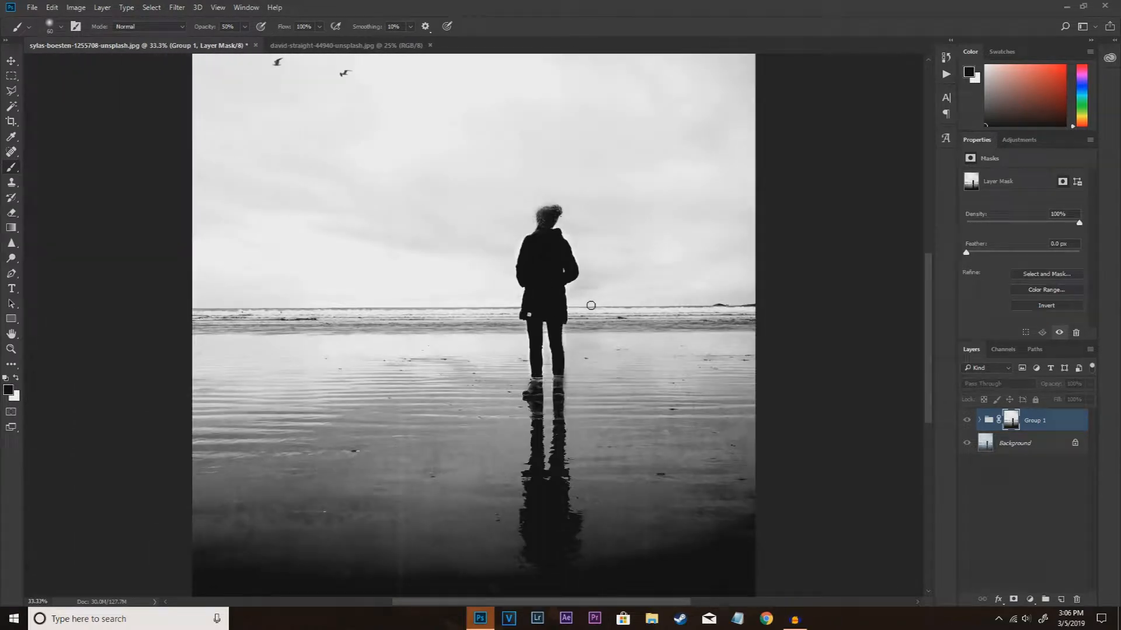
scroll(591, 305, "up", 2)
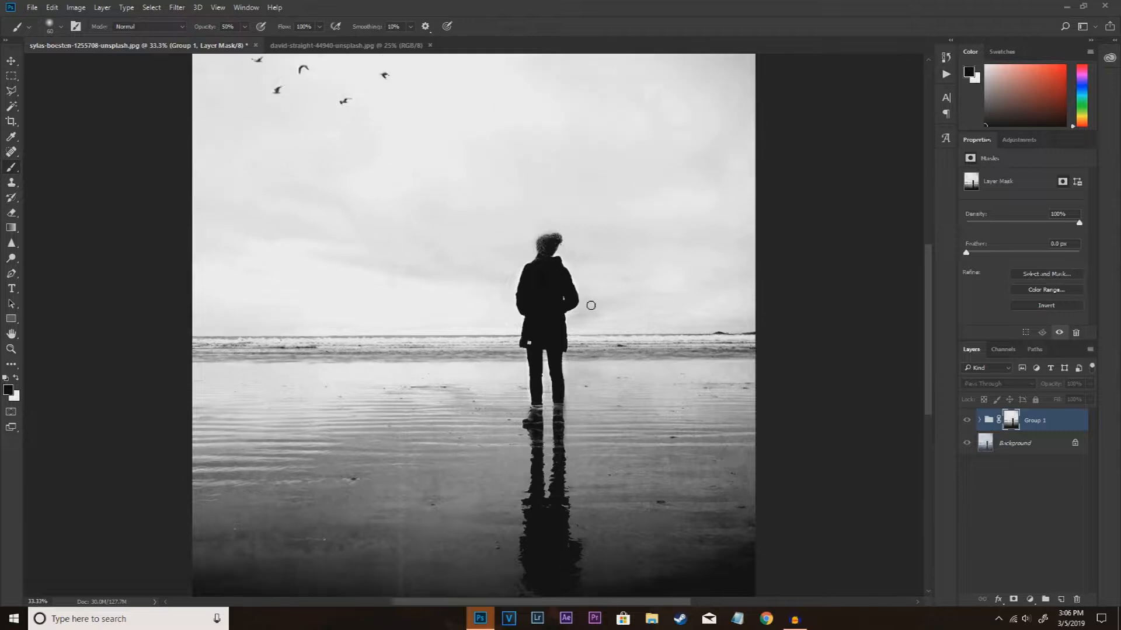
scroll(449, 311, "up", 2)
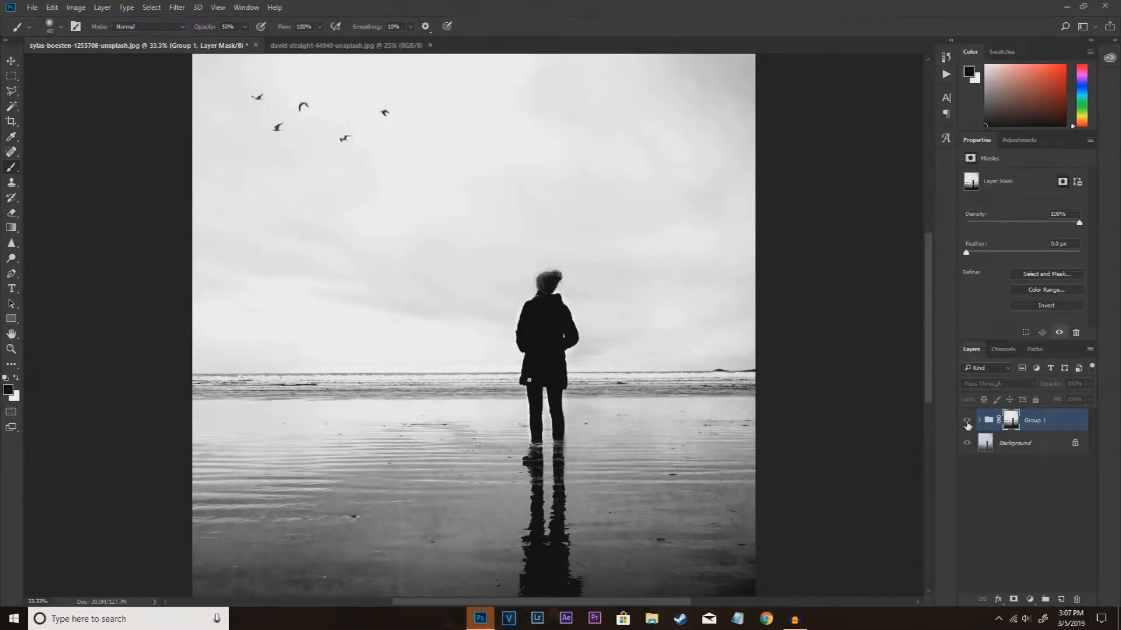
left_click(966, 421)
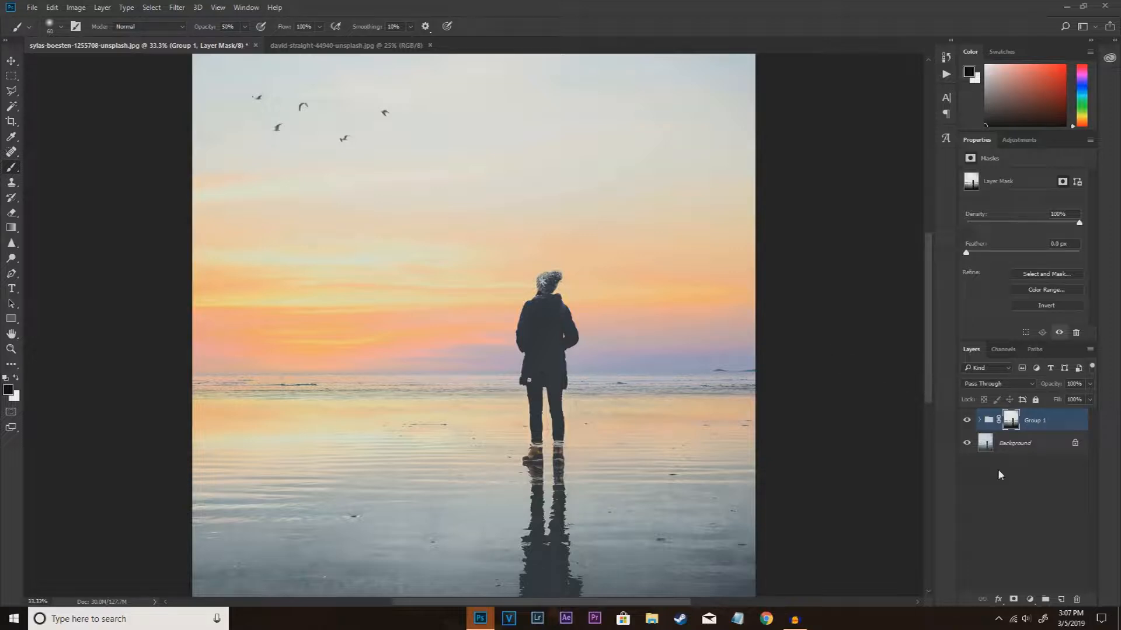
Add a Curves adjustment layer above the group and darken it with points at input 205, output 189 and input 71, output 58
left_click(1030, 600)
left_click(955, 550)
left_click(1029, 600)
left_click(1035, 415)
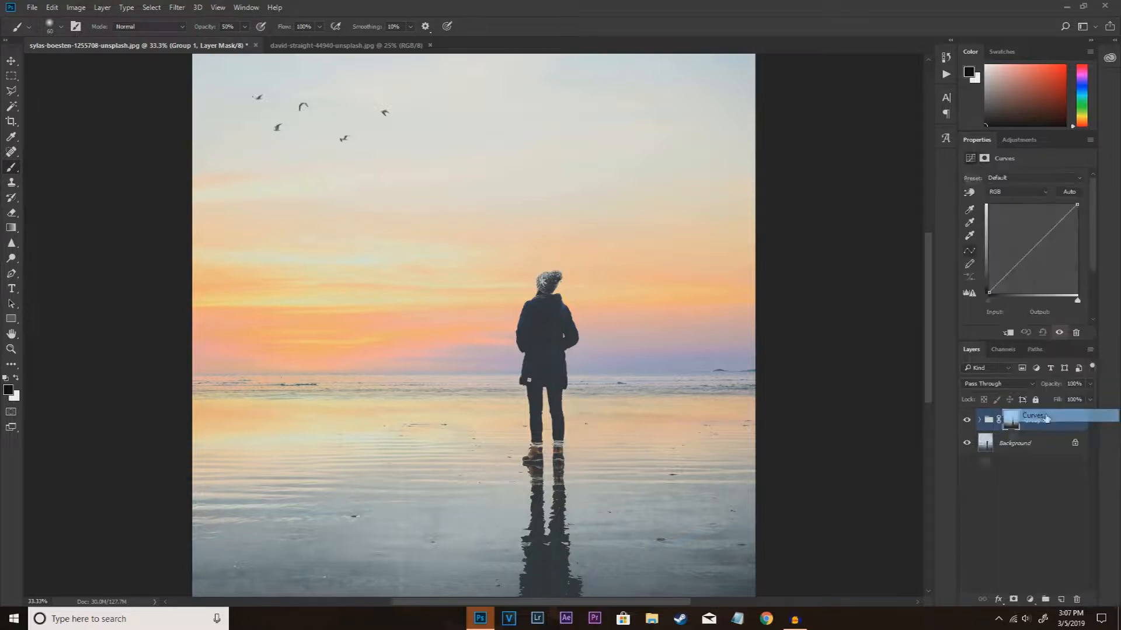
left_click(1054, 227)
left_click_drag(1054, 227, 1060, 228)
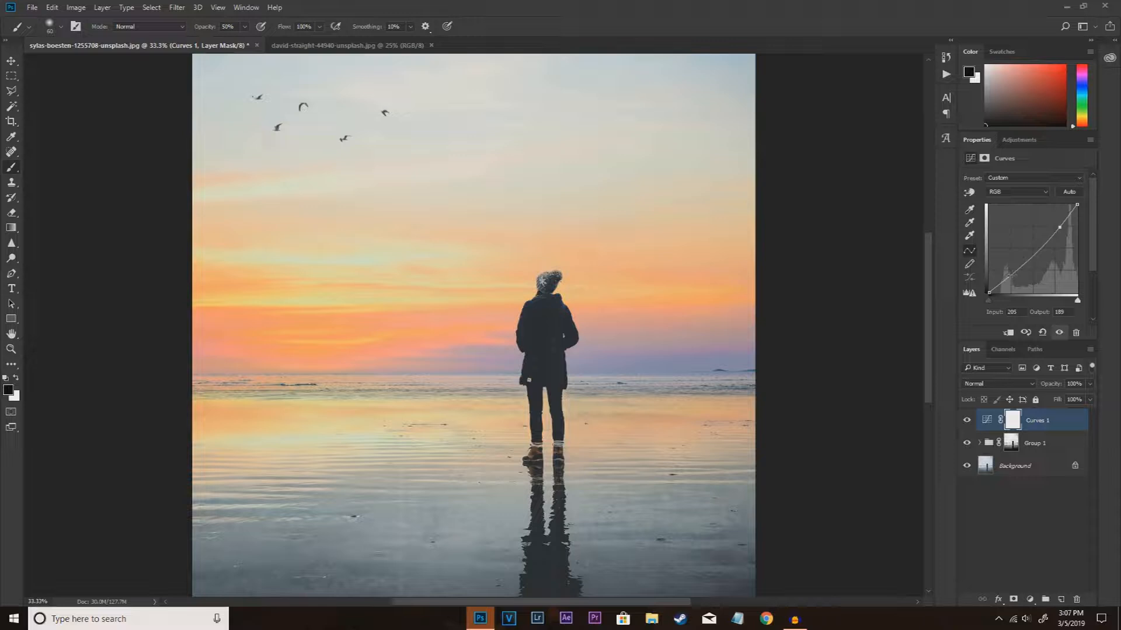
left_click_drag(1008, 274, 1013, 272)
Add a Color Lookup adjustment layer above the Curves layer with the FallColors.look 3DLUT file
scroll(740, 355, "down", 3)
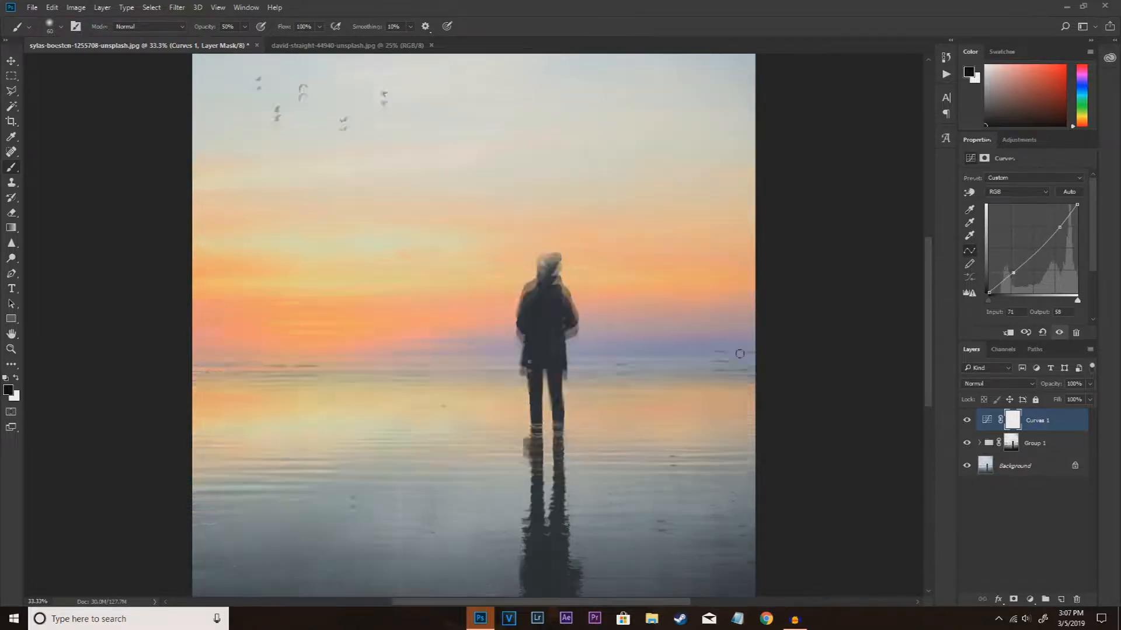
scroll(930, 372, "down", 4)
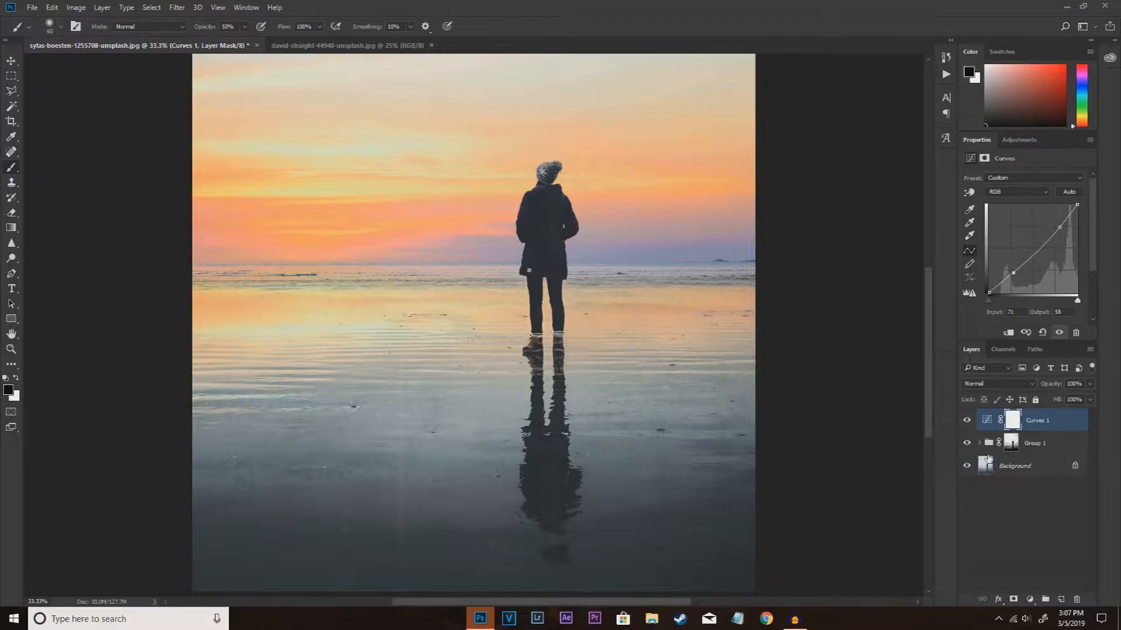
scroll(858, 382, "up", 5)
scroll(859, 381, "up", 1)
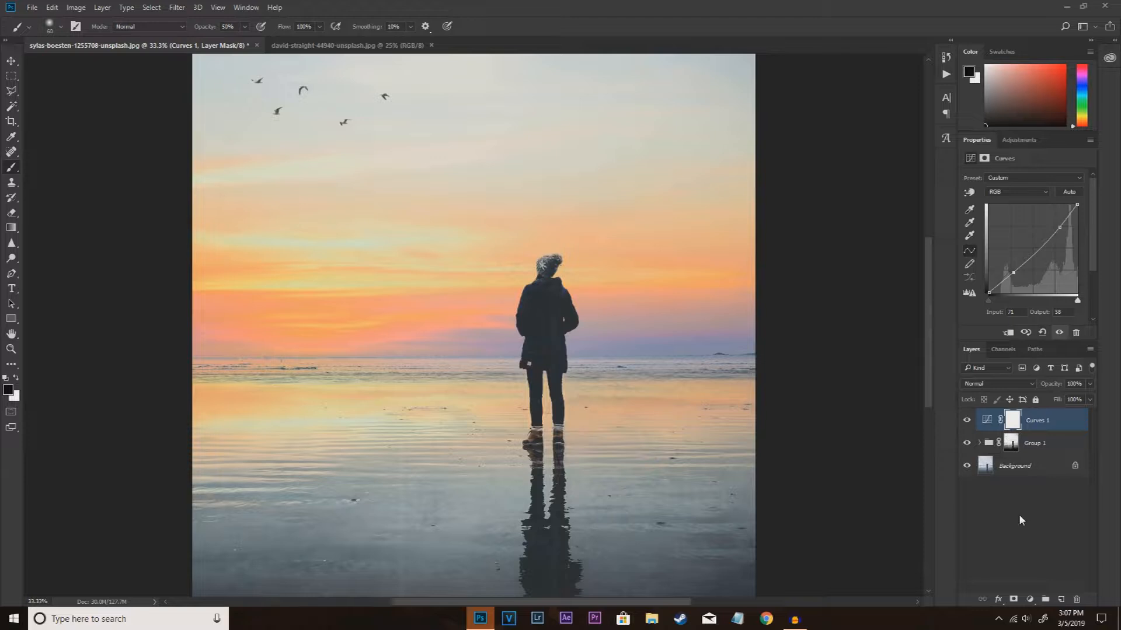
left_click(1029, 599)
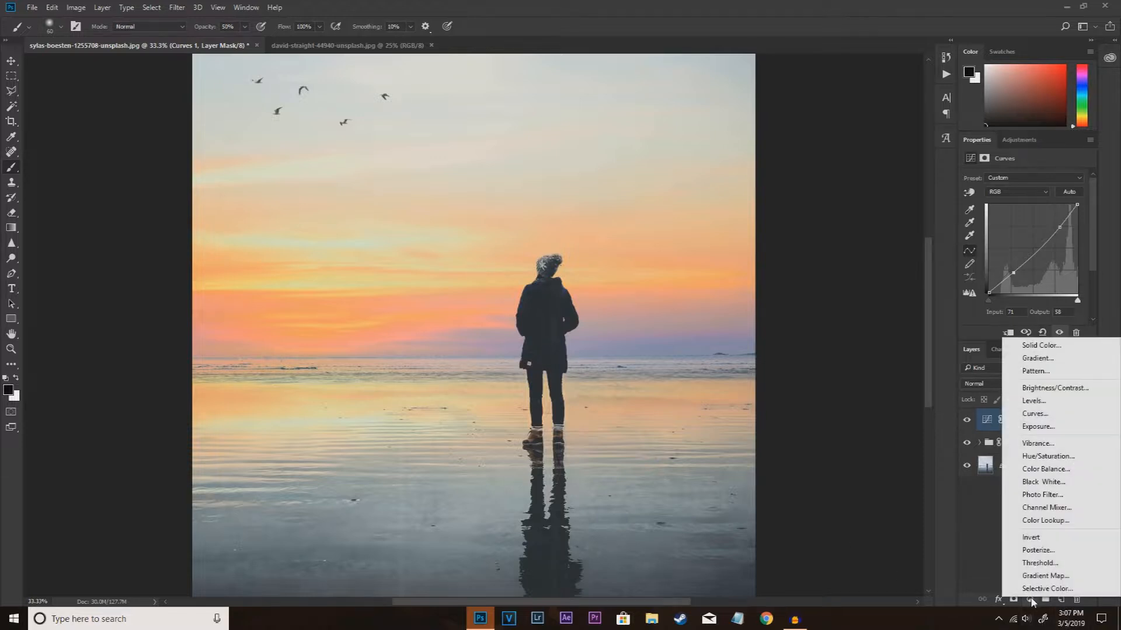
left_click(1067, 521)
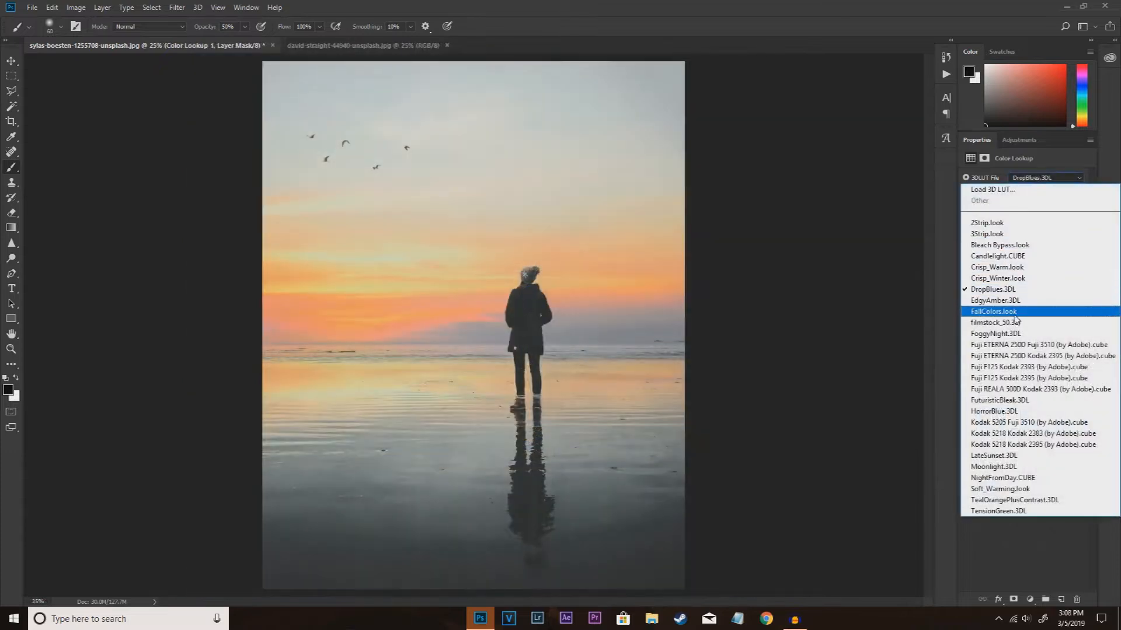
left_click(1016, 313)
Reduce the Color Lookup layer's fill to 91%
key("ctrl+plus")
key("ctrl+plus")
key("ctrl+plus")
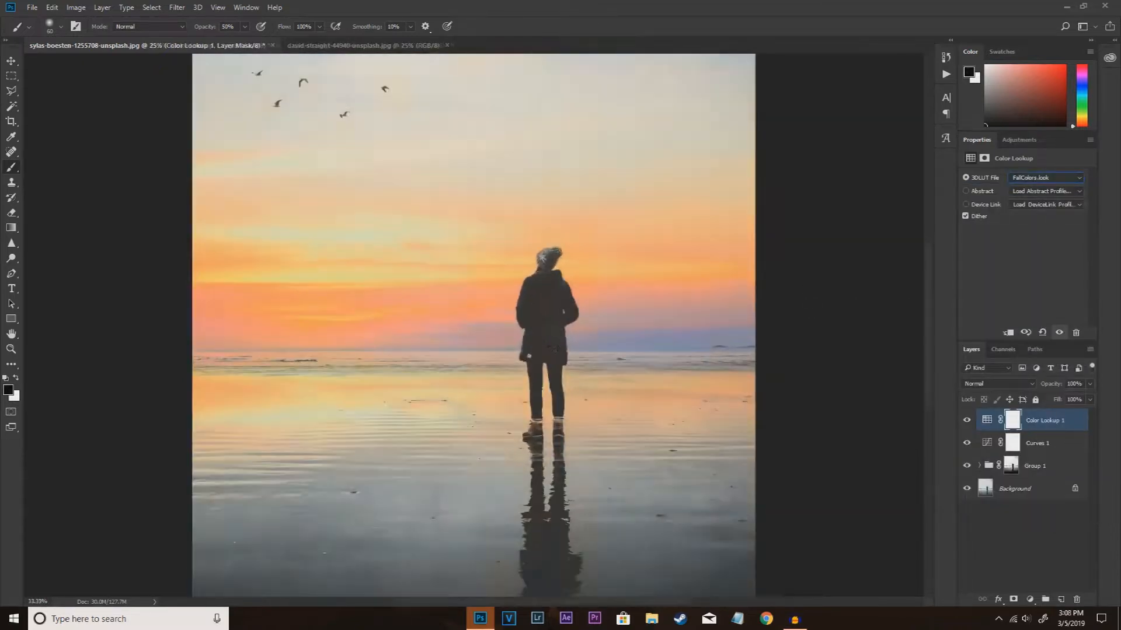
key("ctrl+minus")
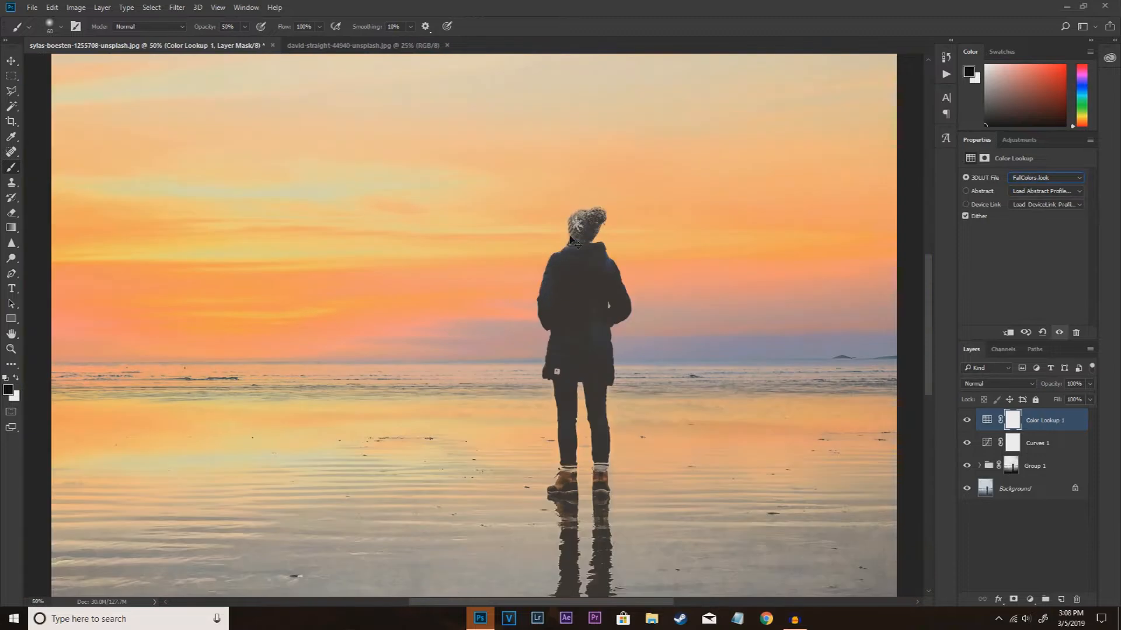
key("ctrl+minus")
key("ctrl+minus")
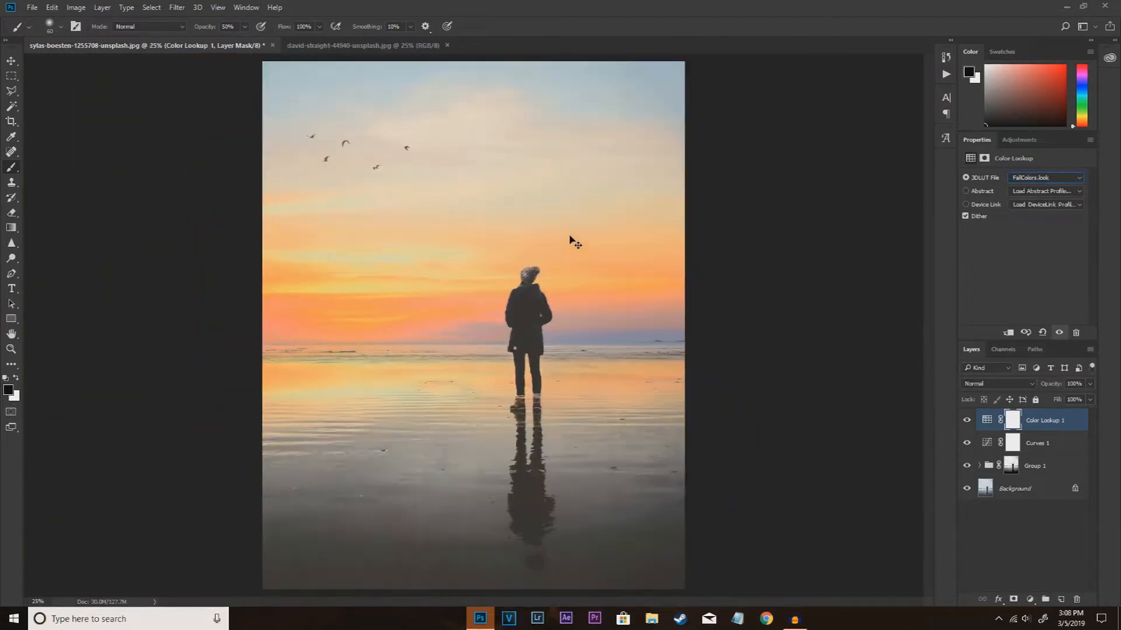
left_click(1091, 400)
left_click_drag(1071, 415, 1085, 415)
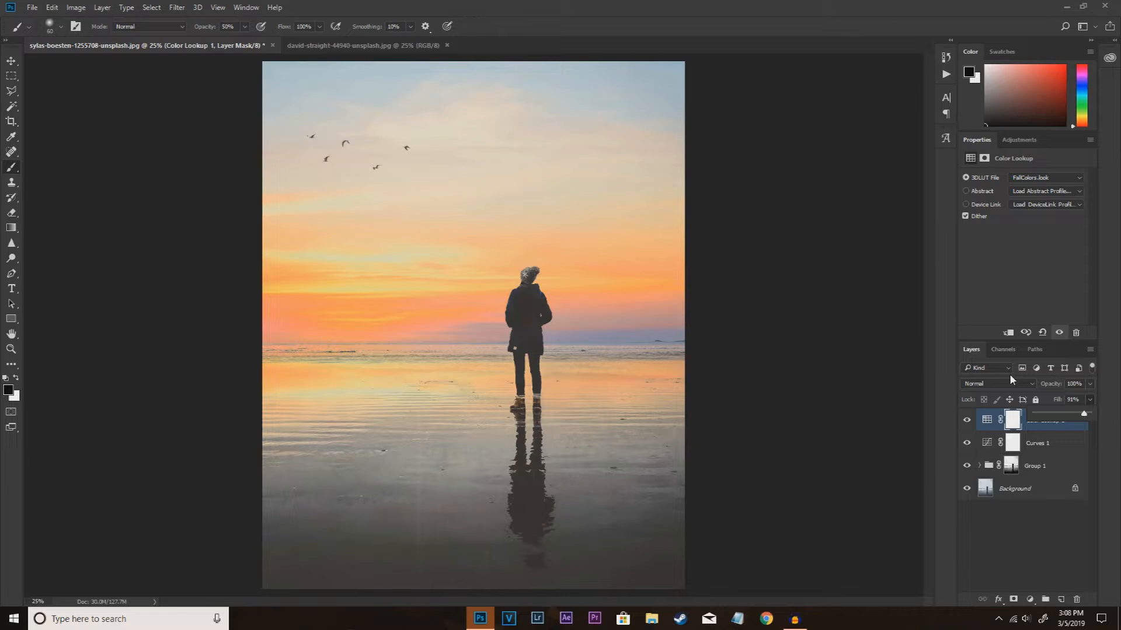
Add a Brightness/Contrast adjustment layer above the Color Lookup layer and raise its contrast moderately
left_click(1029, 600)
left_click(1030, 601)
left_click(1045, 245)
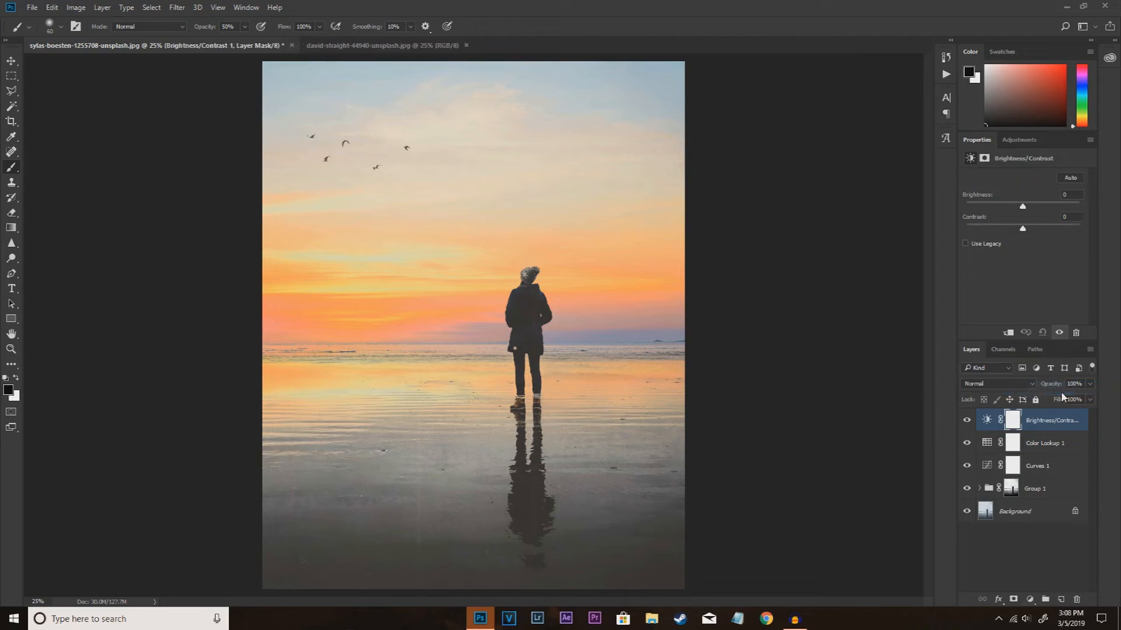
left_click_drag(1023, 228, 1044, 232)
key("ctrl+plus")
key("ctrl+plus")
key("ctrl+minus")
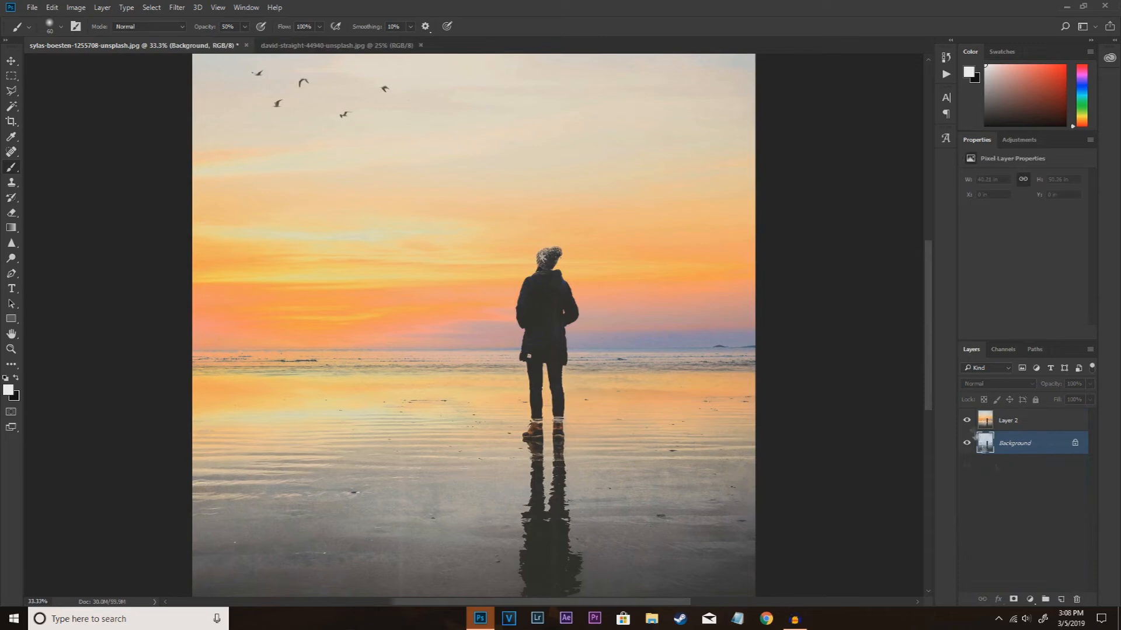
Toggle the visibility of the merged sunset layer, Layer 2, to compare the edit with the original beach photo
left_click(968, 421)
left_click(967, 420)
left_click(967, 420)
left_click(968, 420)
left_click(967, 420)
left_click(968, 420)
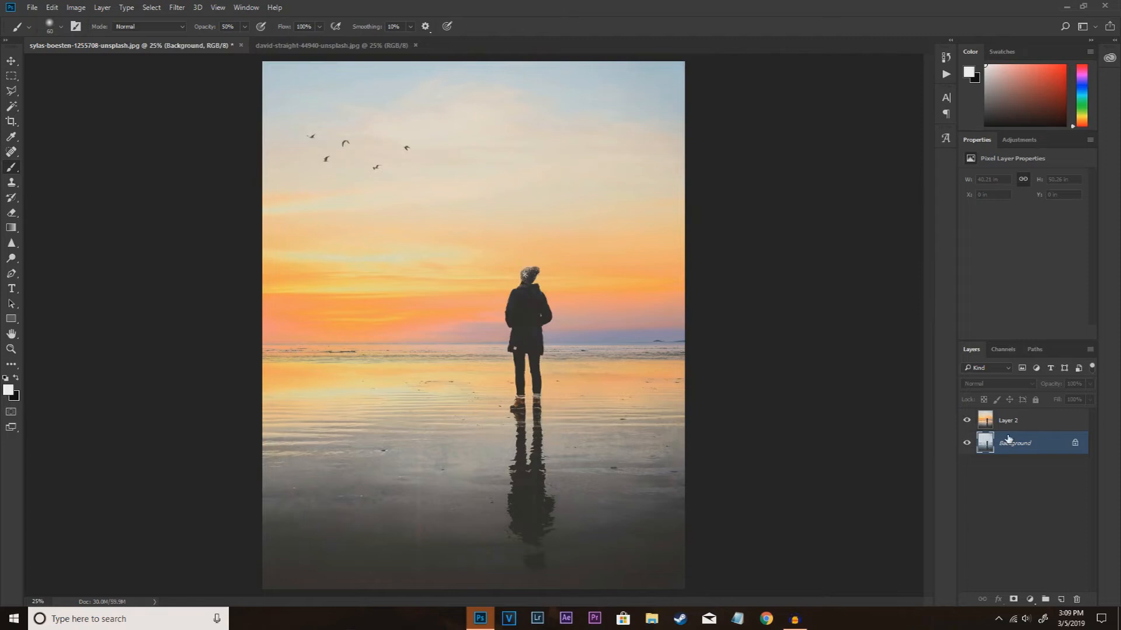